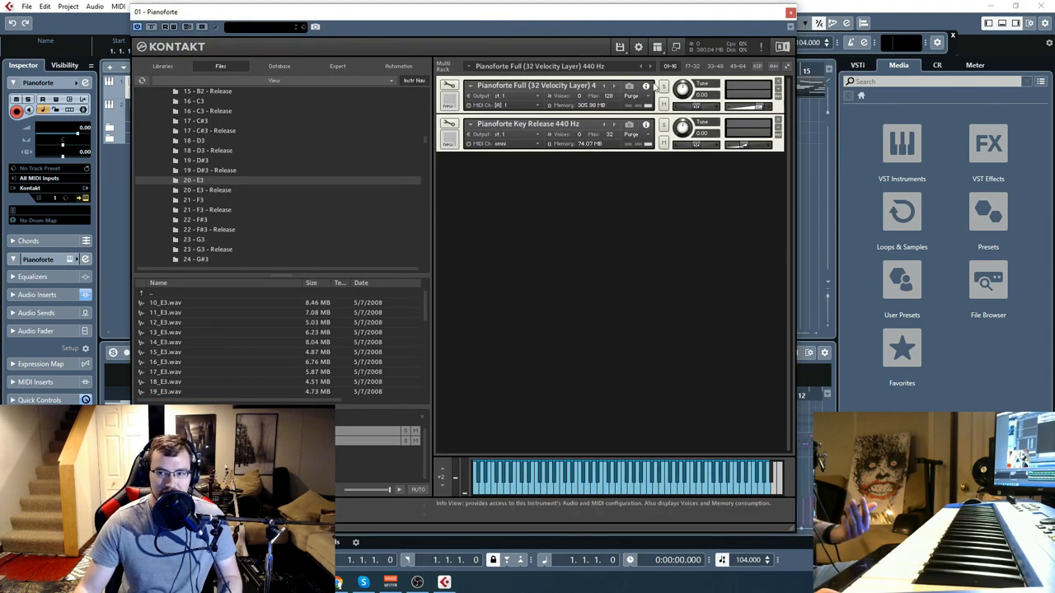
Open Kontakt's Quick-Load browser and view its instrument collection.
left_click(657, 47)
left_click(669, 110)
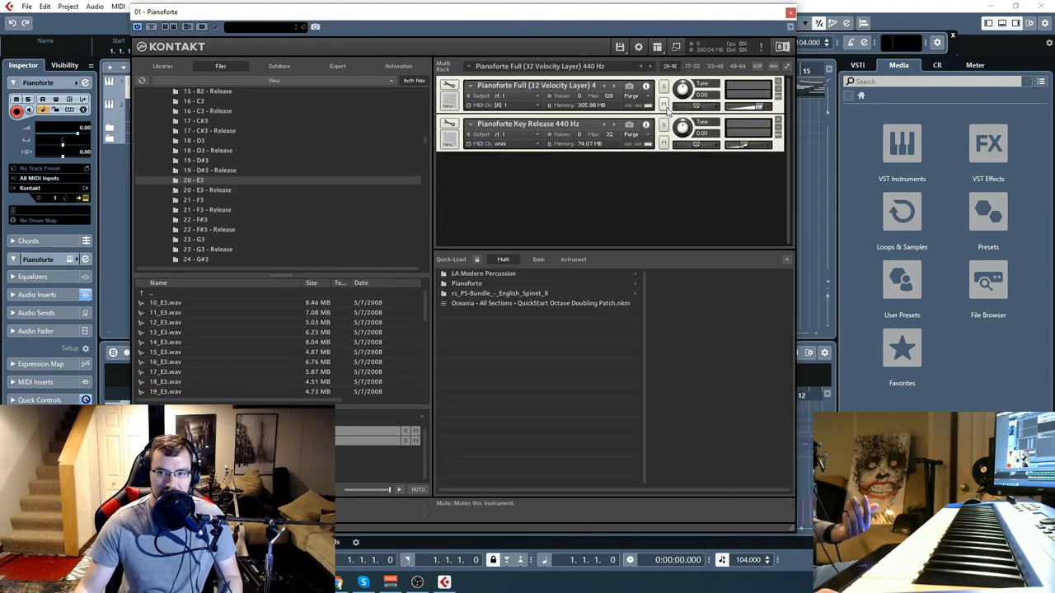
left_click(567, 260)
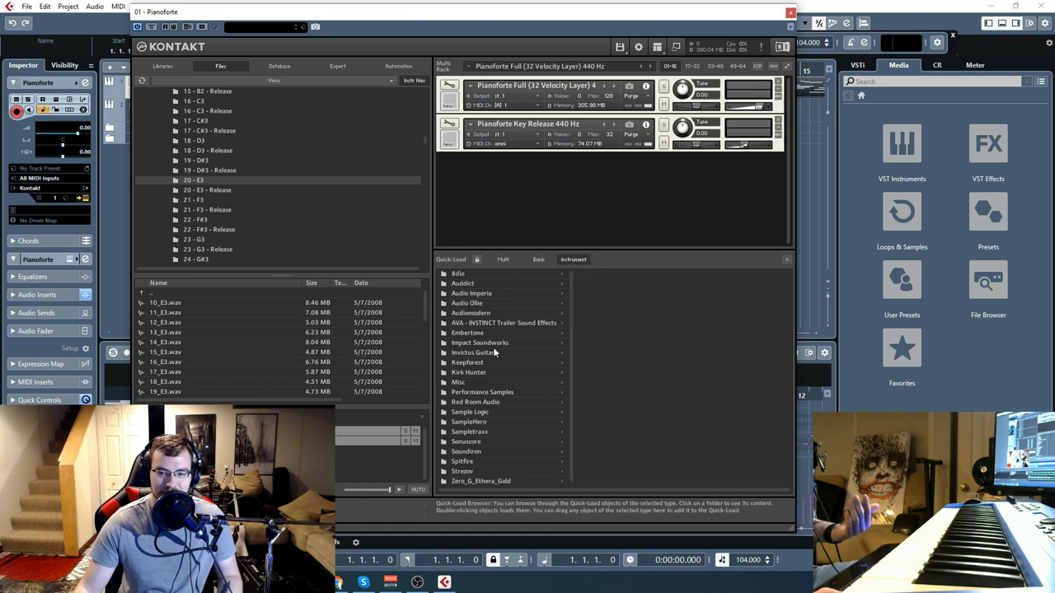
Collapse the Pianoforte sample folders under Realsamples, show the Quick-Load multis, and list the patches in the Pianoforte folder.
scroll(253, 209, "up", 3)
scroll(253, 208, "up", 4)
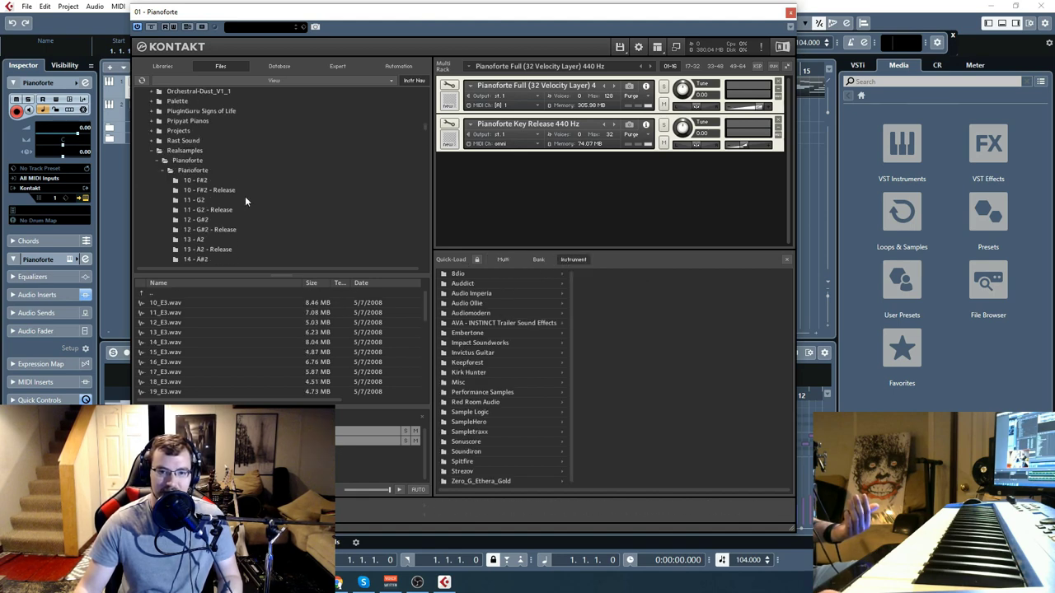
left_click(160, 169)
left_click(156, 160)
left_click(177, 150)
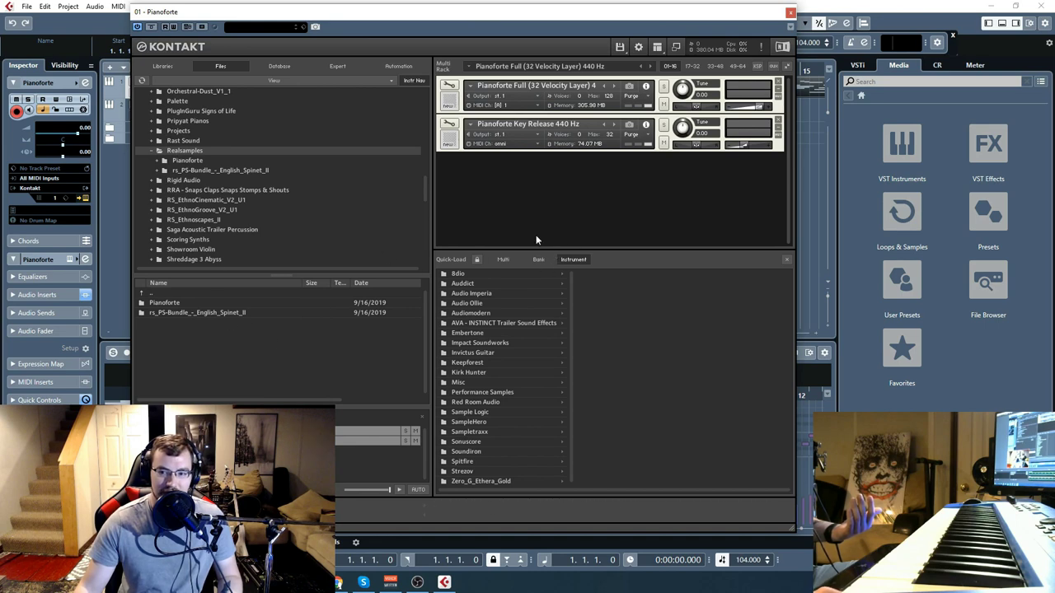
left_click(504, 260)
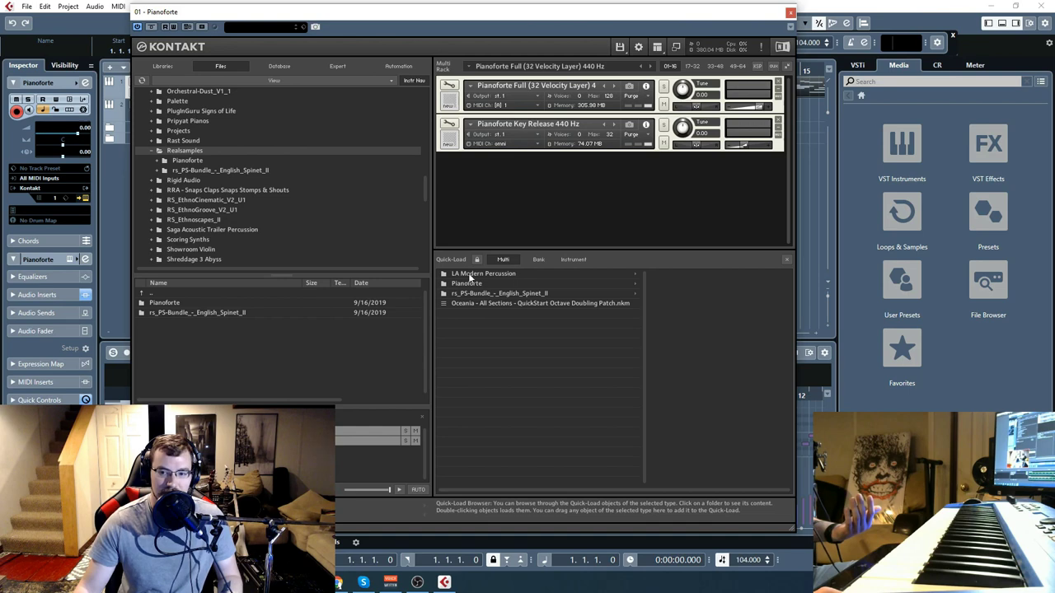
double_click(161, 304)
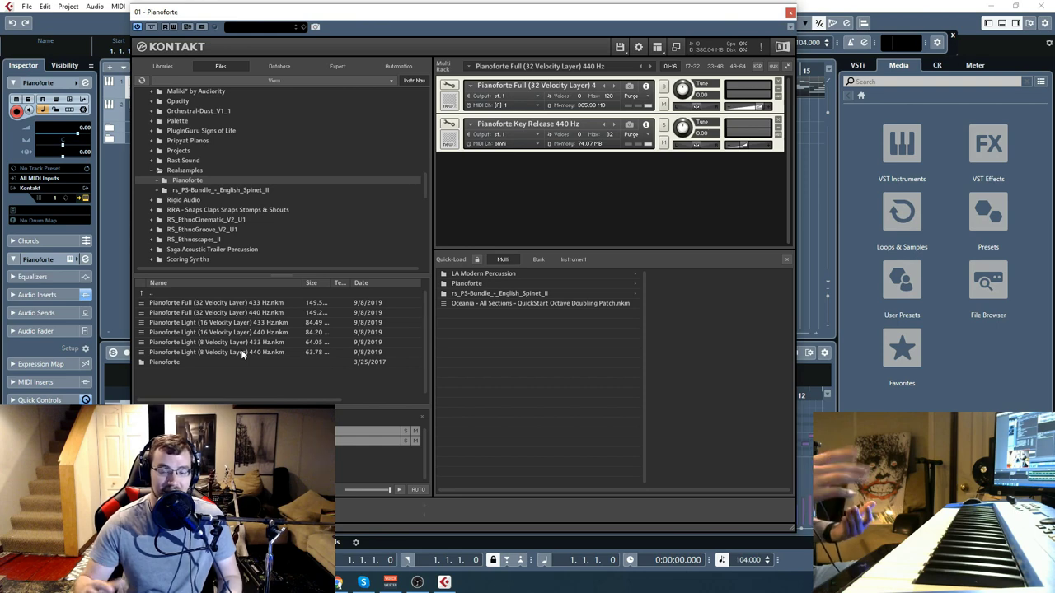
Compare the instrument and multi lists in Quick-Load, and close both the Quick-Load browser and the Kontakt window.
left_click(572, 258)
left_click(499, 259)
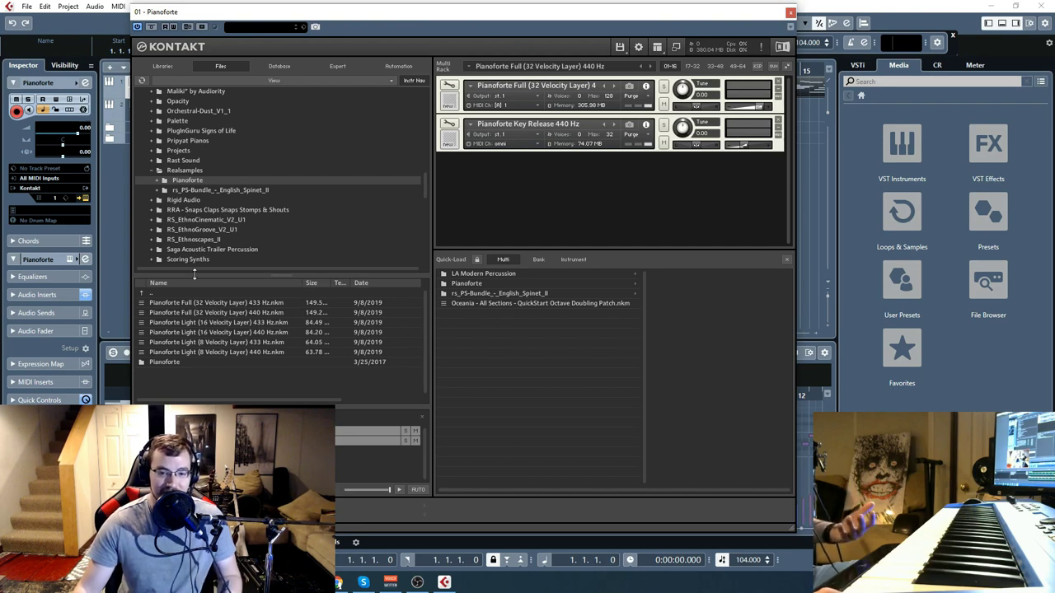
left_click(787, 259)
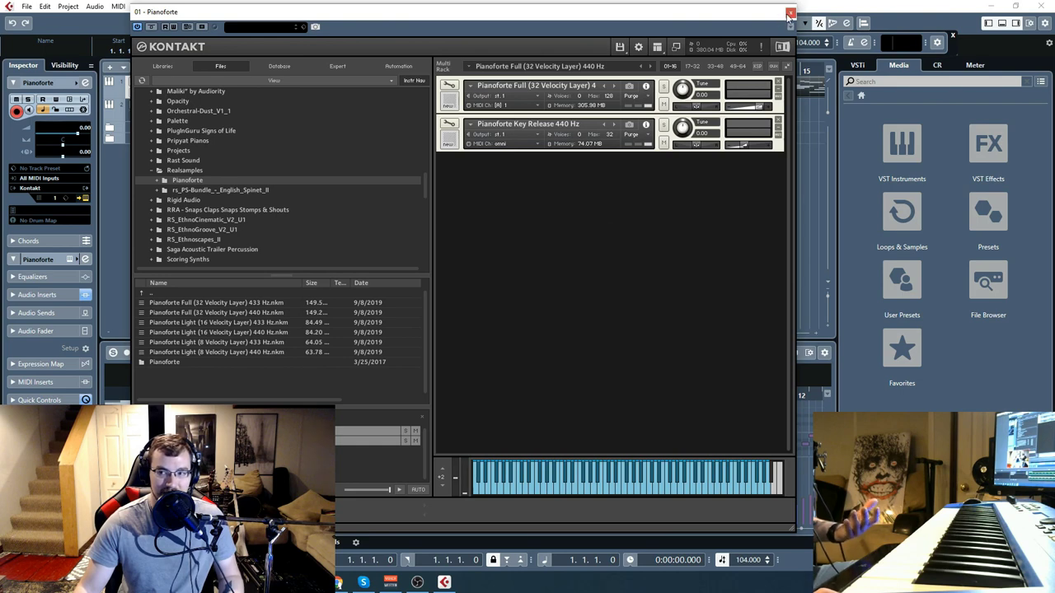
left_click(789, 13)
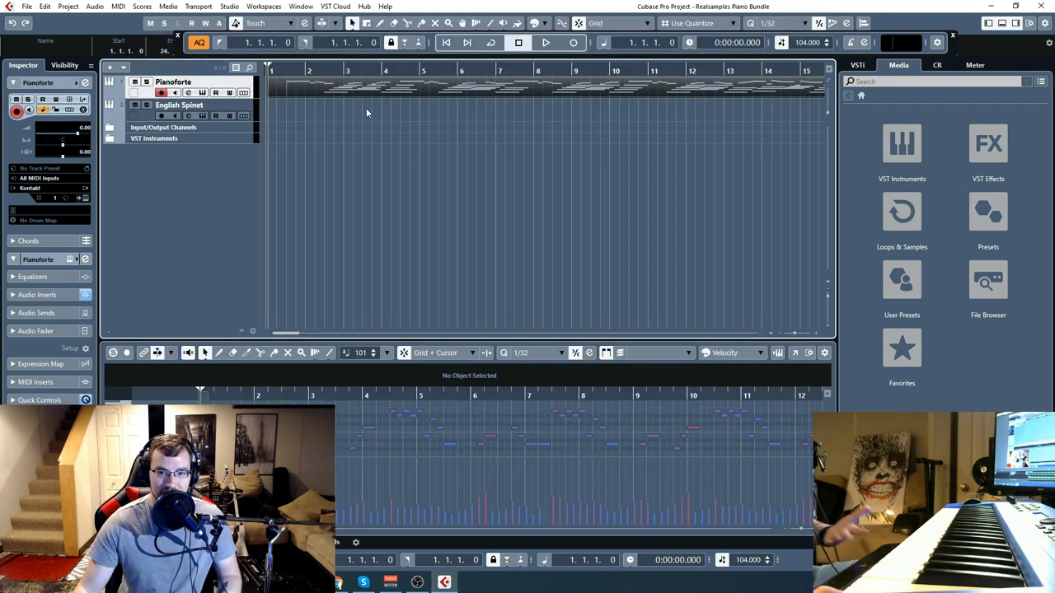
Start playback of the Pianoforte part and open its notes in a separate Key Editor window.
left_click(546, 43)
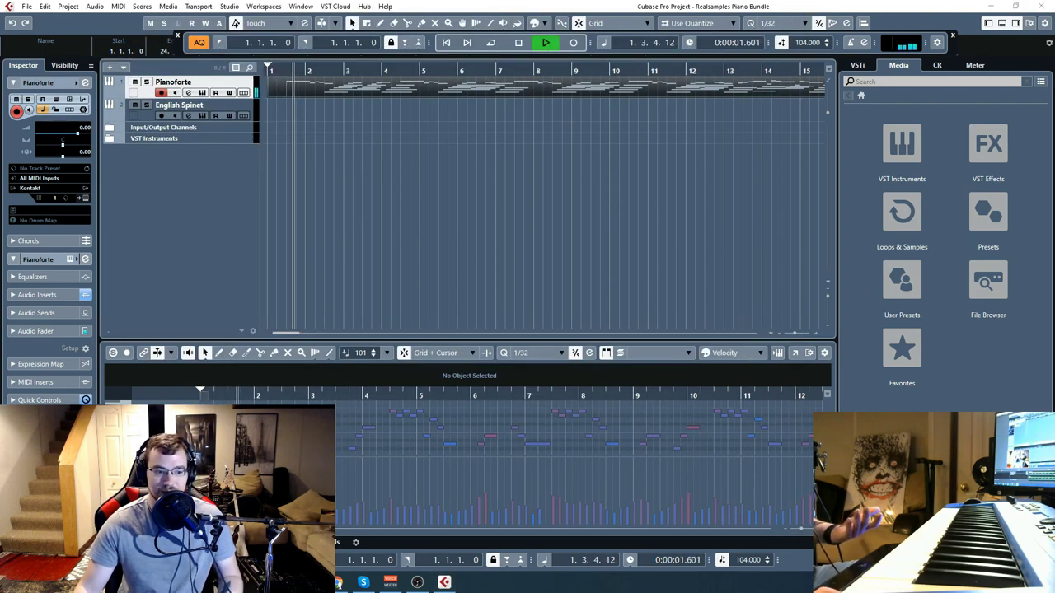
key("F2")
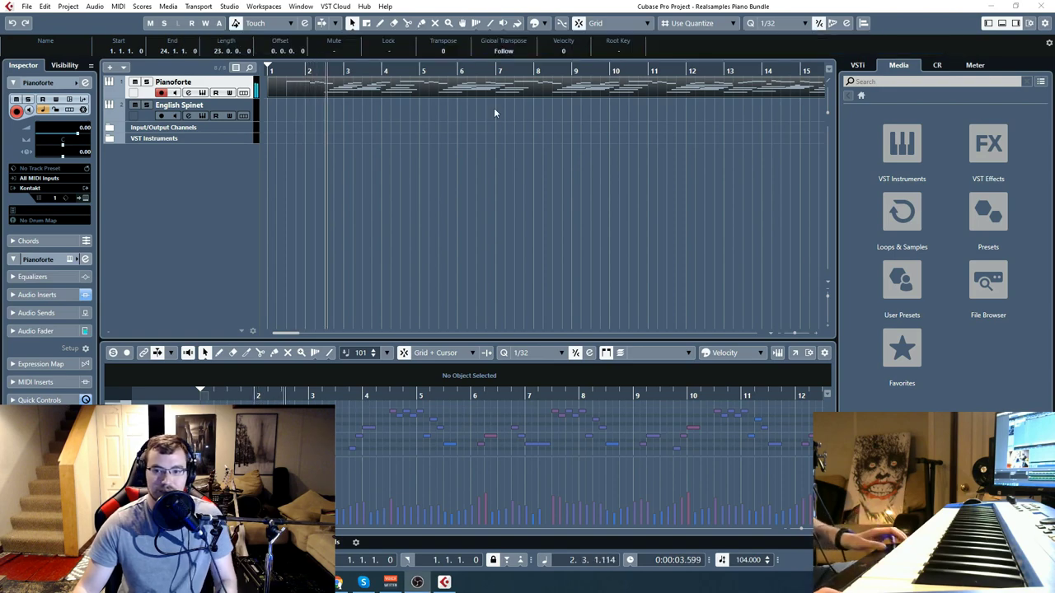
left_click(808, 378)
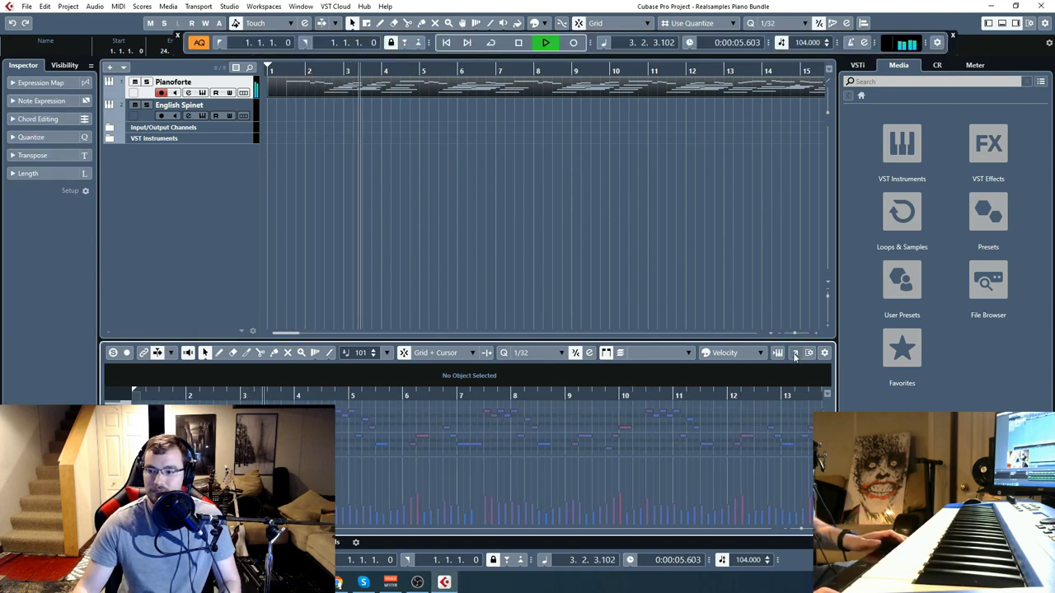
left_click(795, 352)
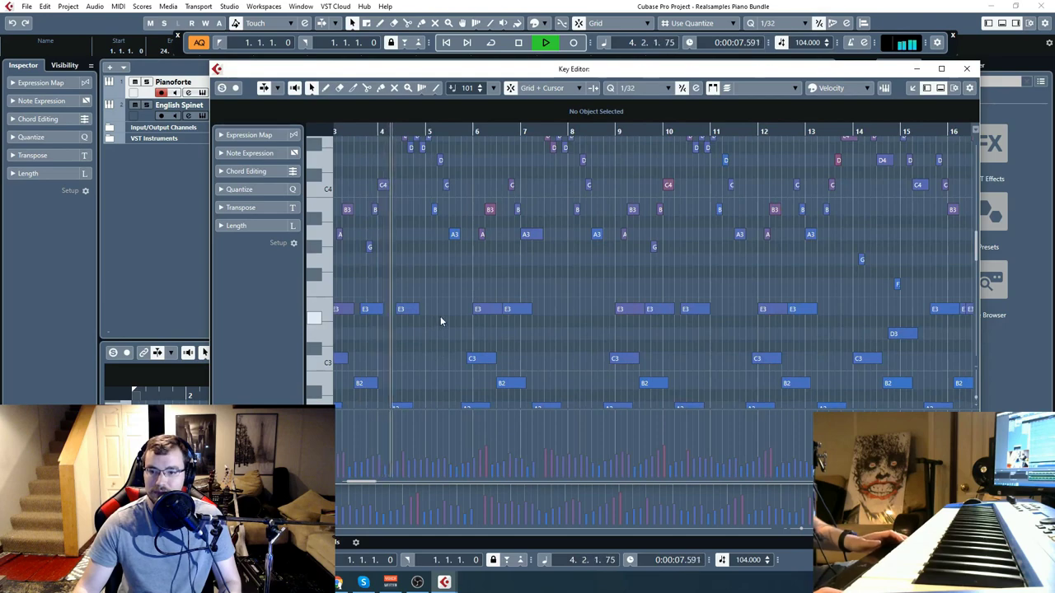
Maximize the Key Editor and follow the Pianoforte notes to the end of the part while it plays.
scroll(440, 315, "up", 1)
scroll(486, 359, "up", 1)
scroll(524, 357, "down", 1)
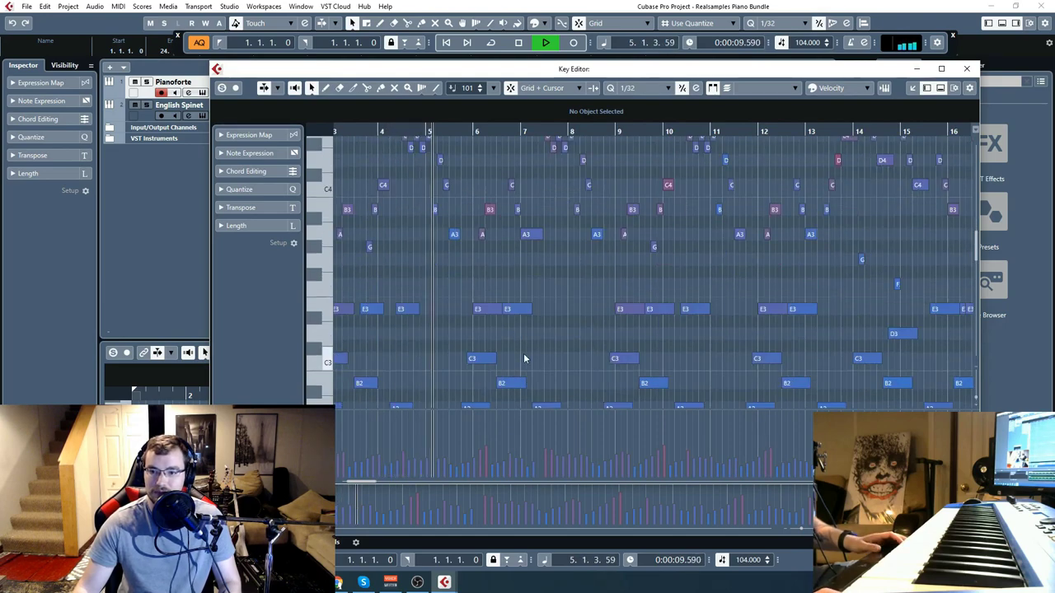
scroll(524, 358, "up", 2)
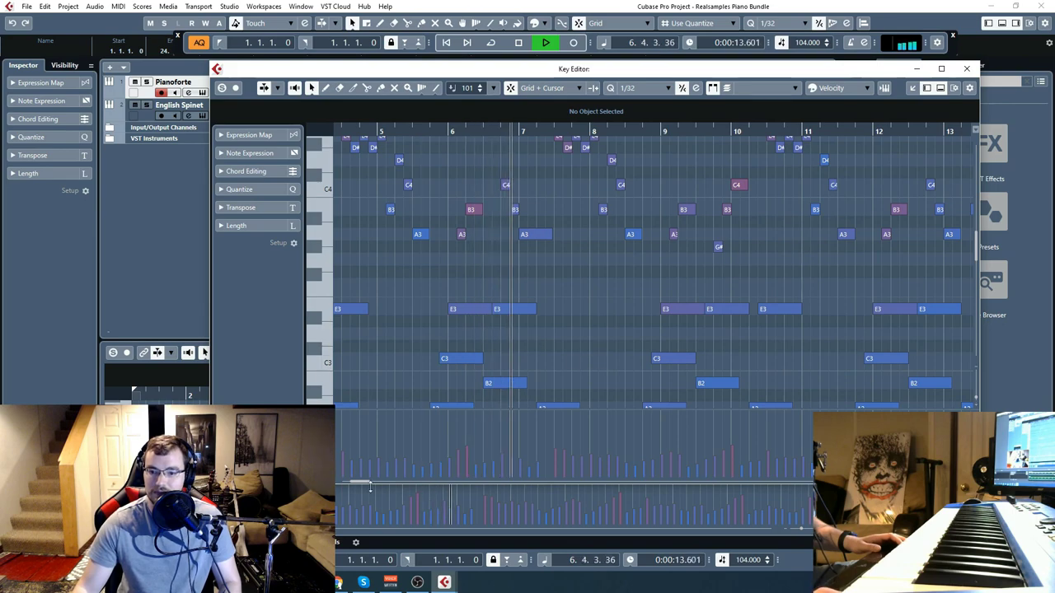
scroll(541, 378, "right", 1)
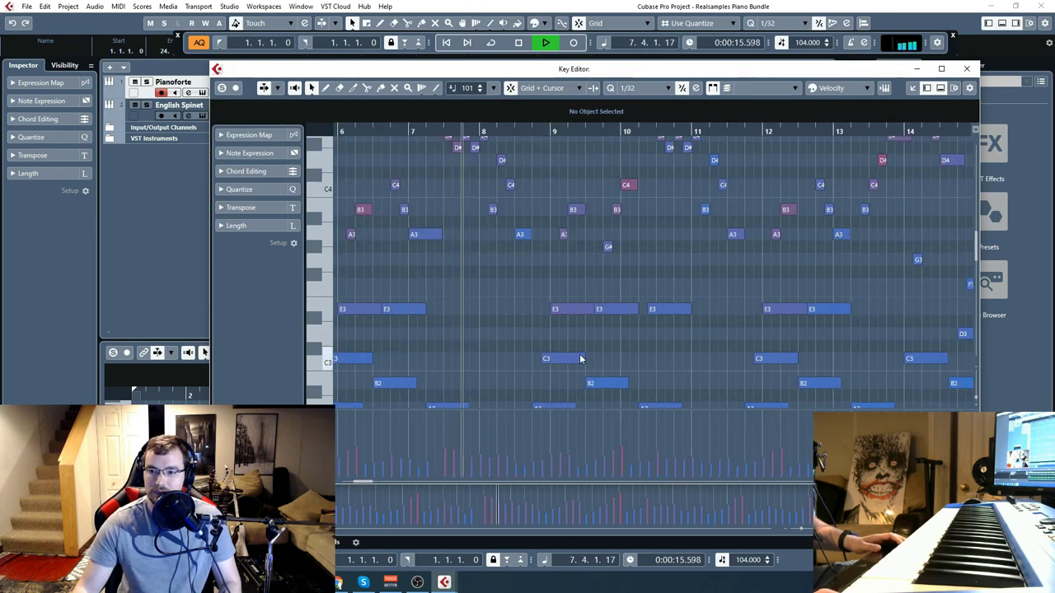
left_click(941, 68)
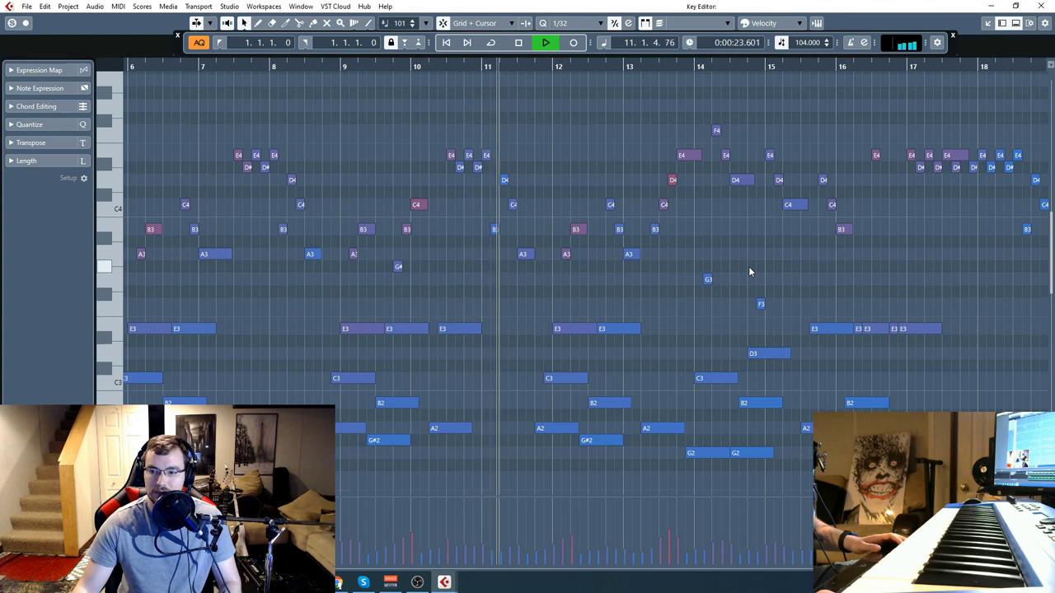
scroll(585, 247, "right", 6)
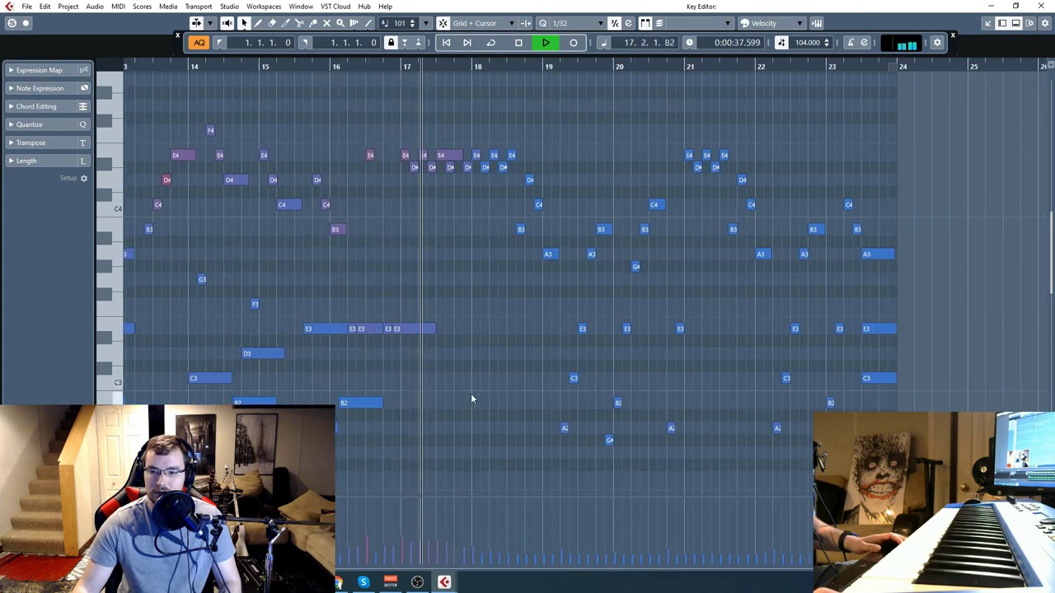
key("h")
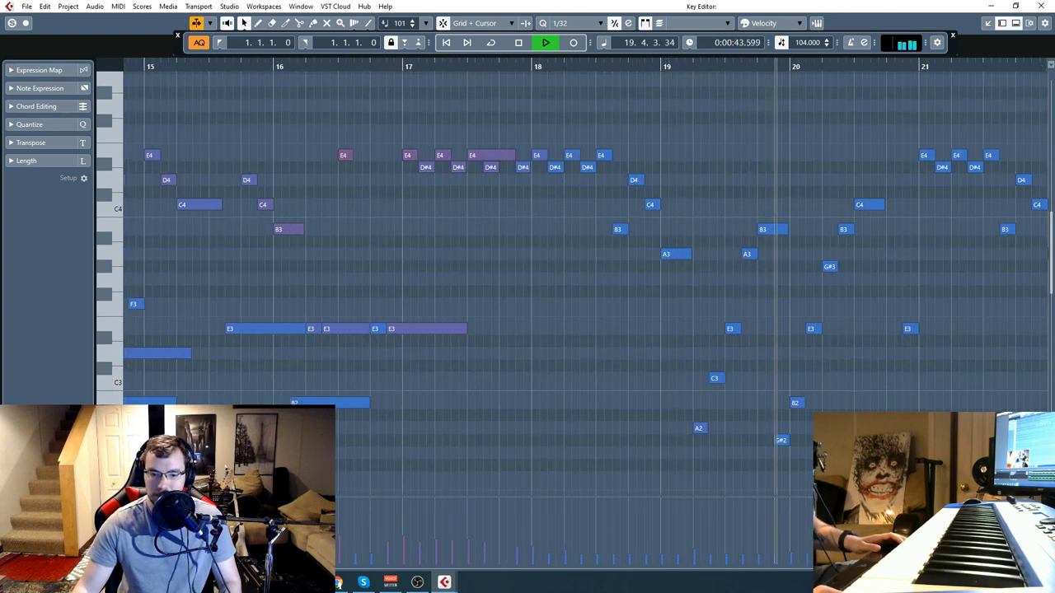
scroll(500, 428, "right", 6)
key("g")
key("g")
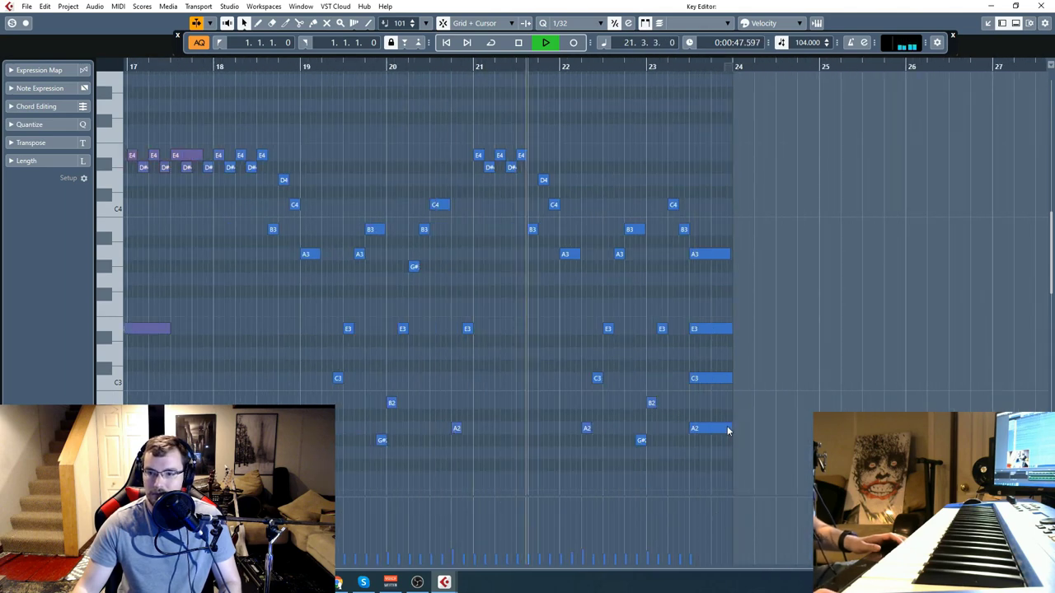
Restore the Key Editor to a smaller window, stop playback, and close the editor.
left_click(1014, 7)
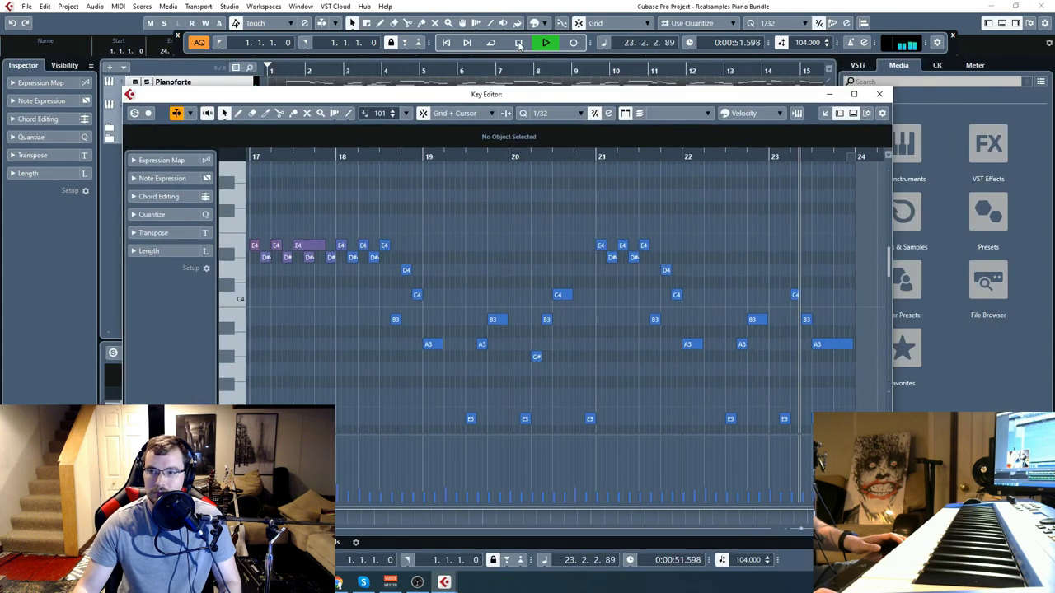
left_click(519, 43)
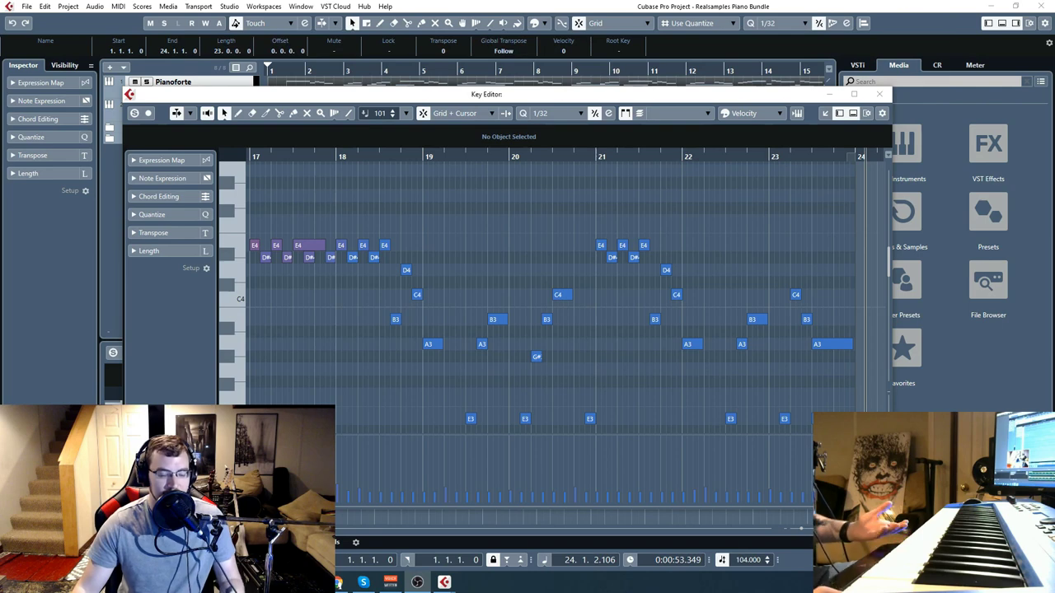
left_click(878, 96)
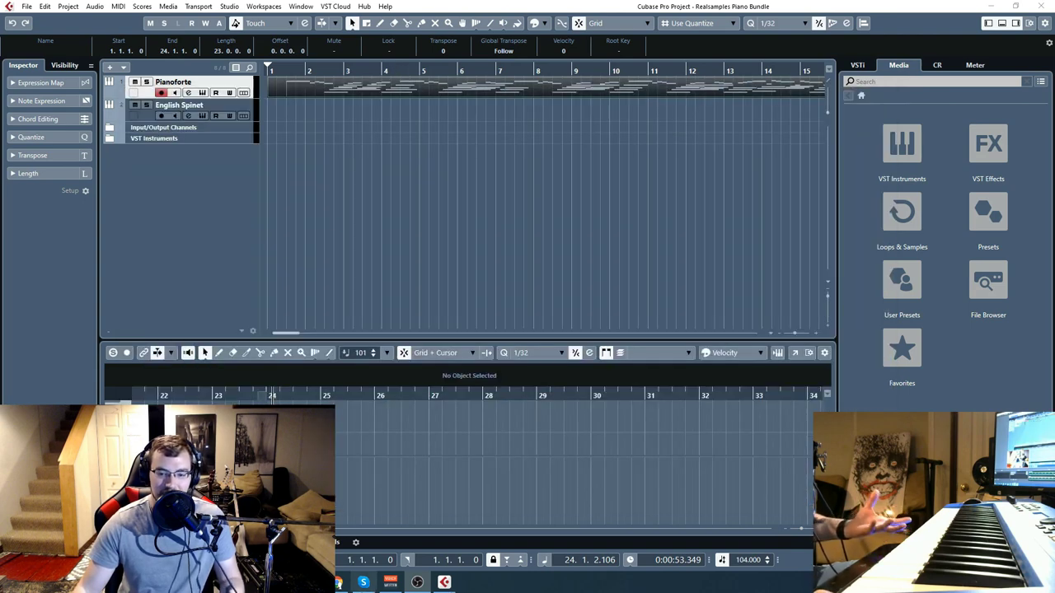
Switch to the browser to view the Realsamples Vintage Piano Bundle deal page, and return to the Cubase project.
left_click(282, 335)
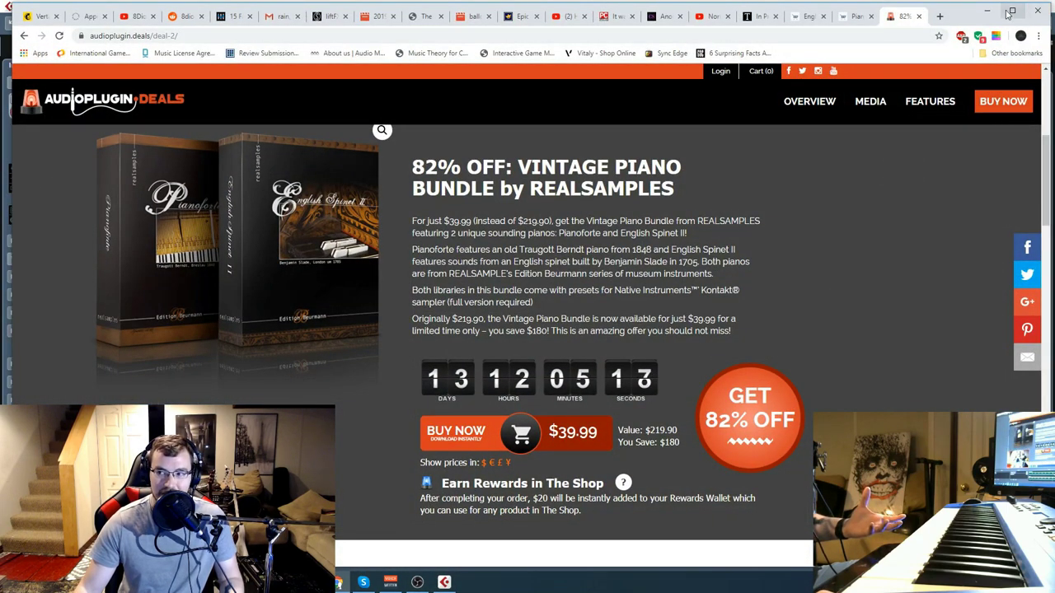
left_click(809, 16)
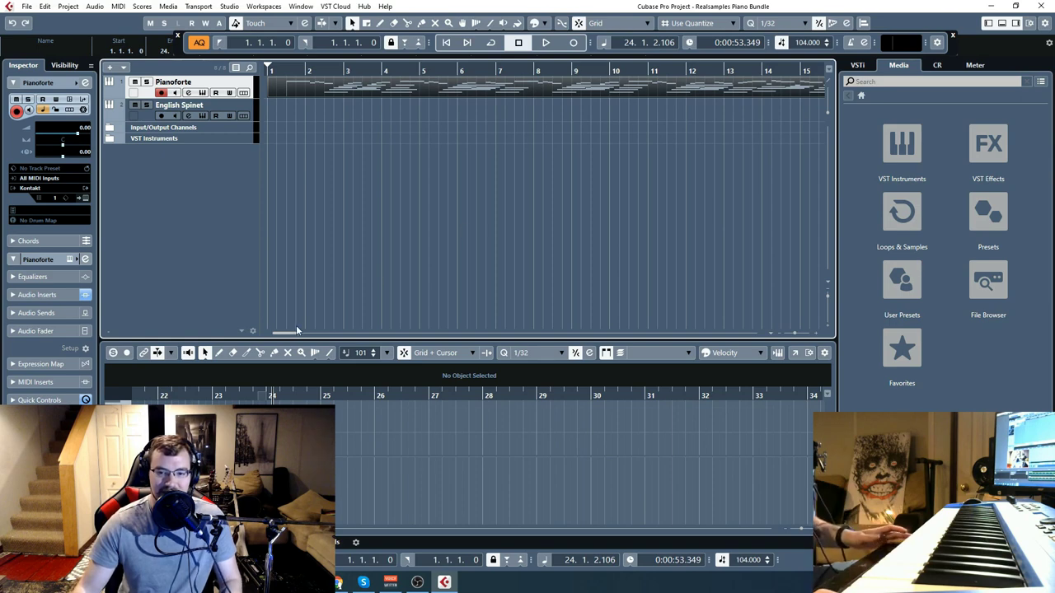
key("h")
key("h")
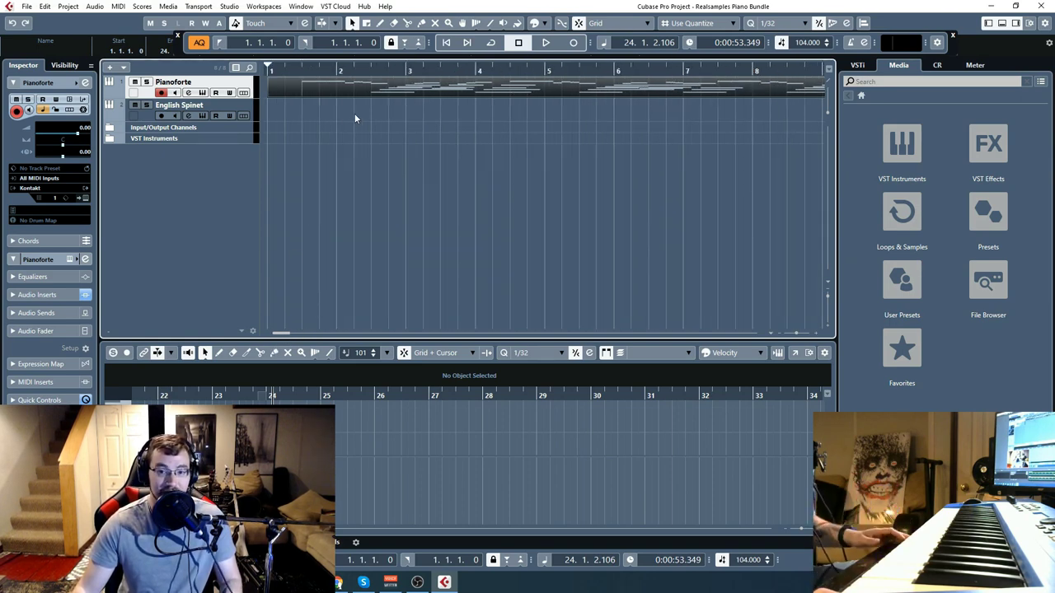
key("g")
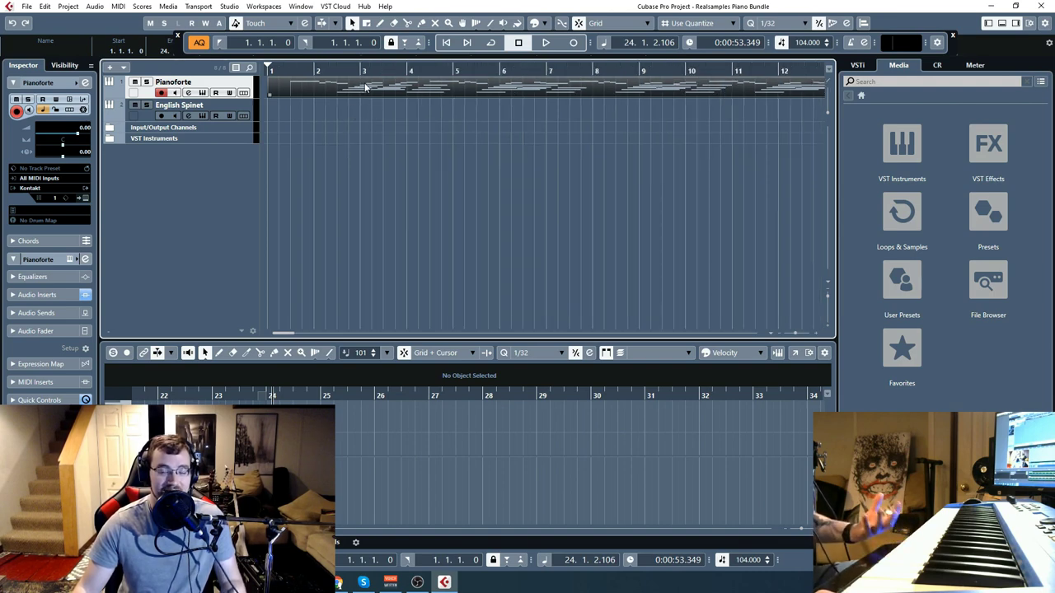
Open the Pianoforte track's Kontakt window to review its patches, reposition it, and close it.
left_click(201, 92)
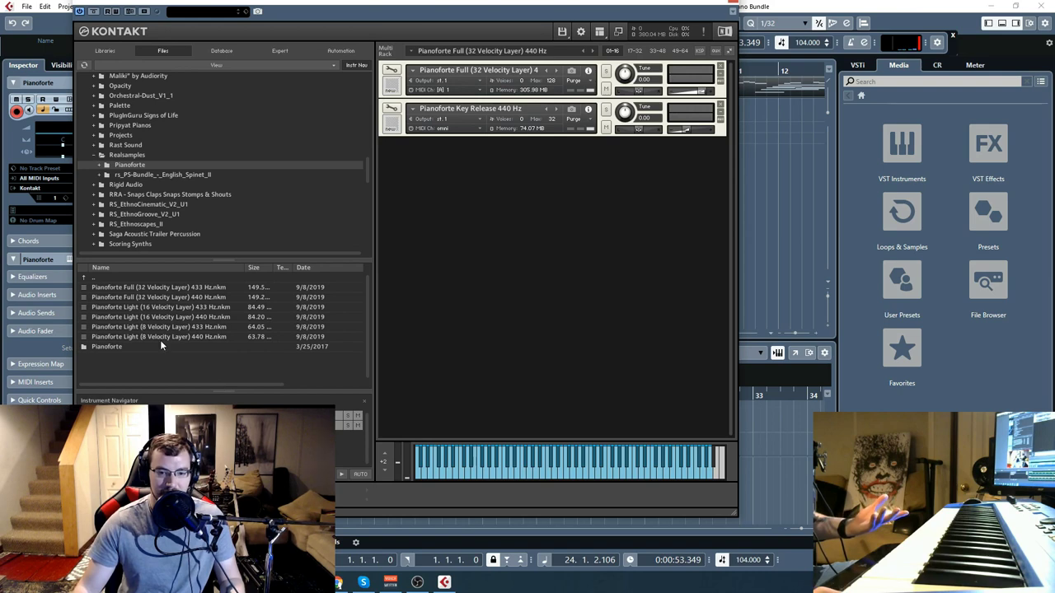
left_click_drag(497, 8, 486, 17)
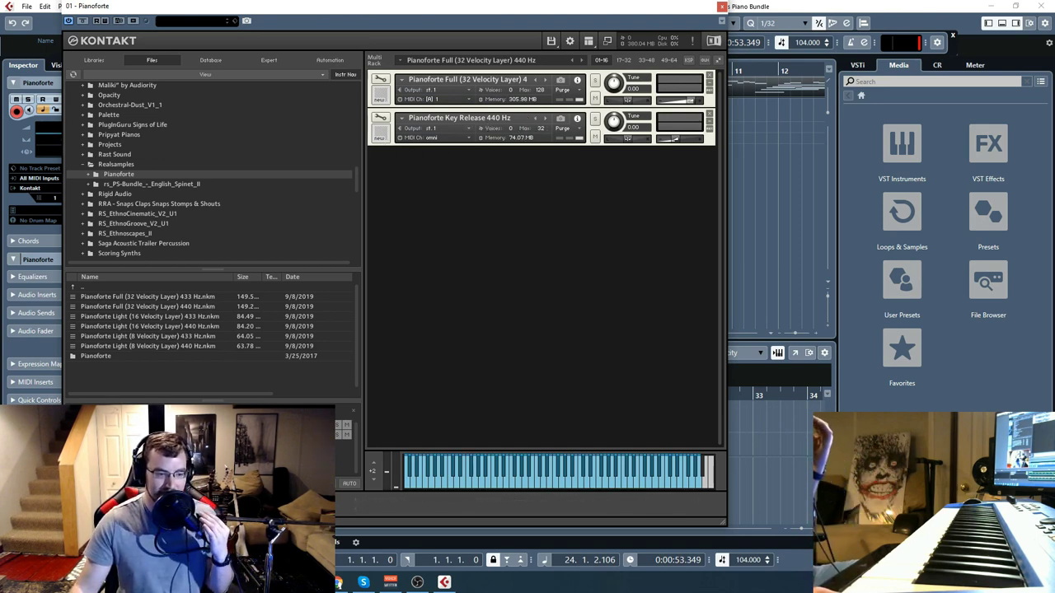
key("alt+F4")
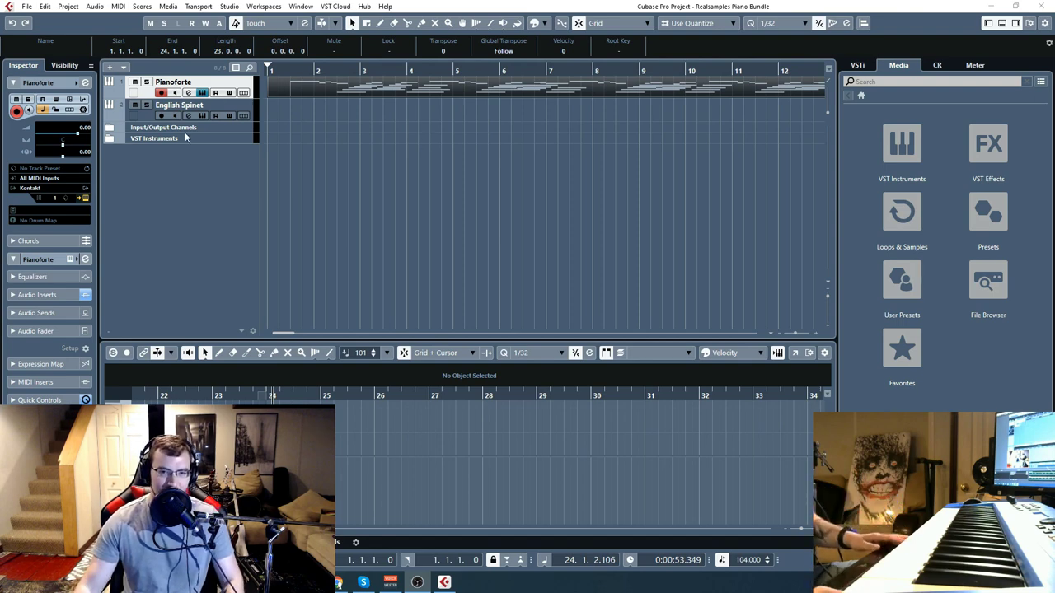
Copy the Pianoforte MIDI part onto the English Spinet track at the same position and delete the original part.
left_click(149, 122)
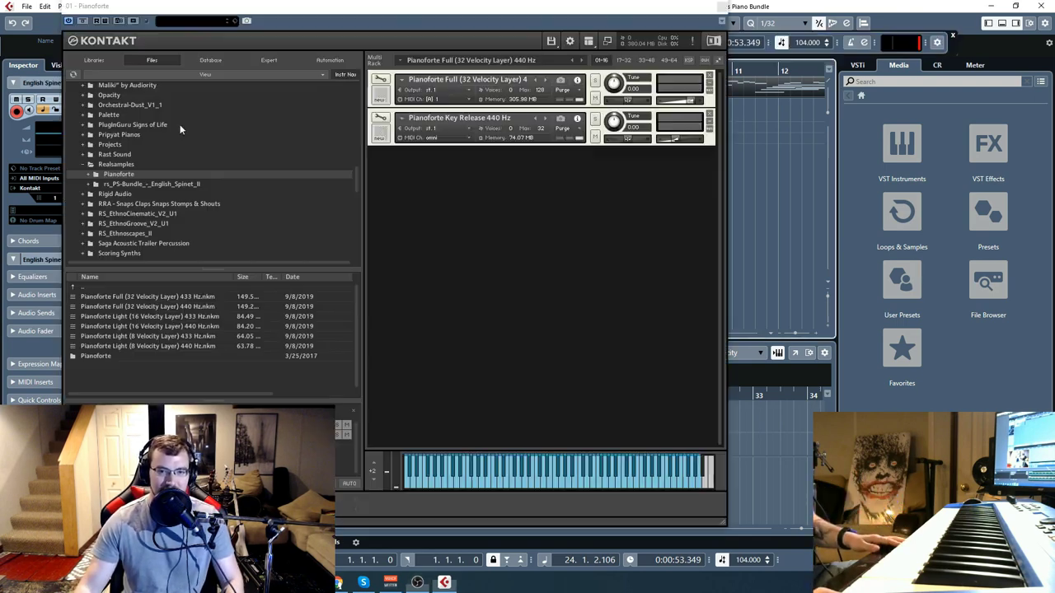
left_click(721, 17)
left_click_drag(325, 88, 325, 109)
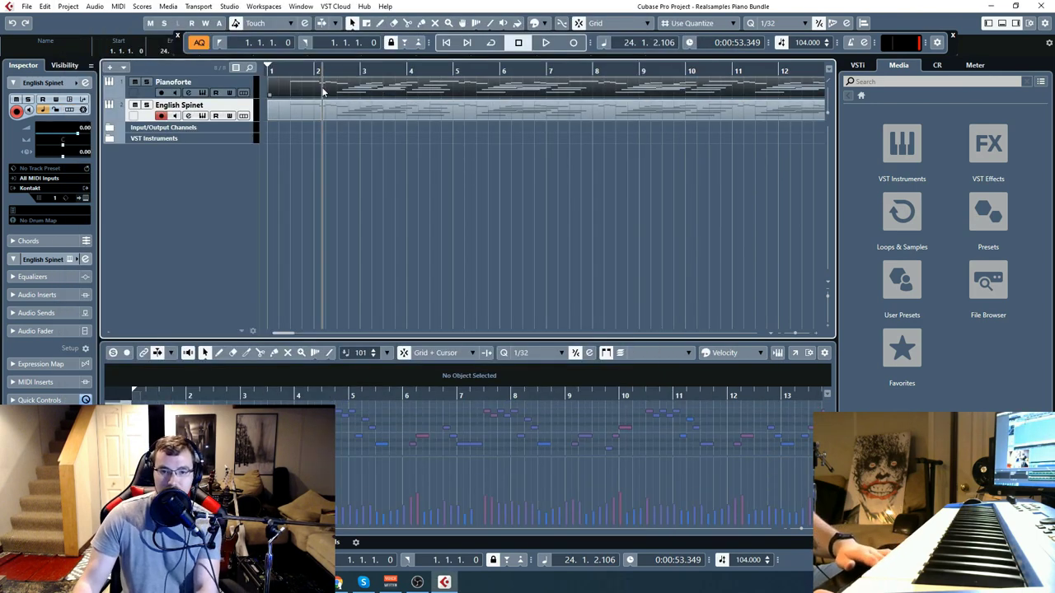
left_click(323, 92)
key("Delete")
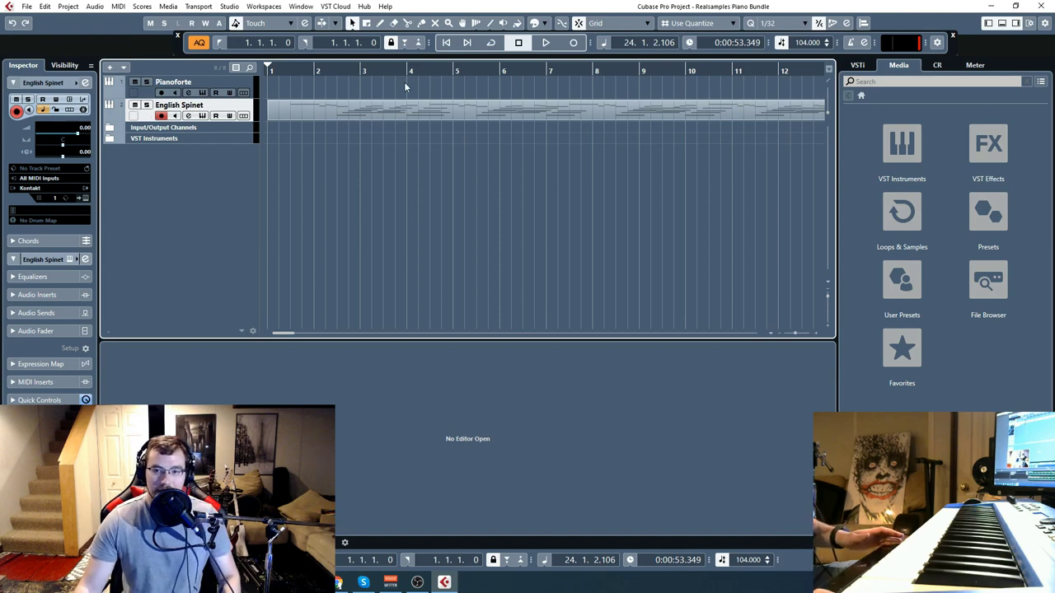
Return the playhead to the project start and fit the whole English Spinet part in the timeline.
left_click(446, 44)
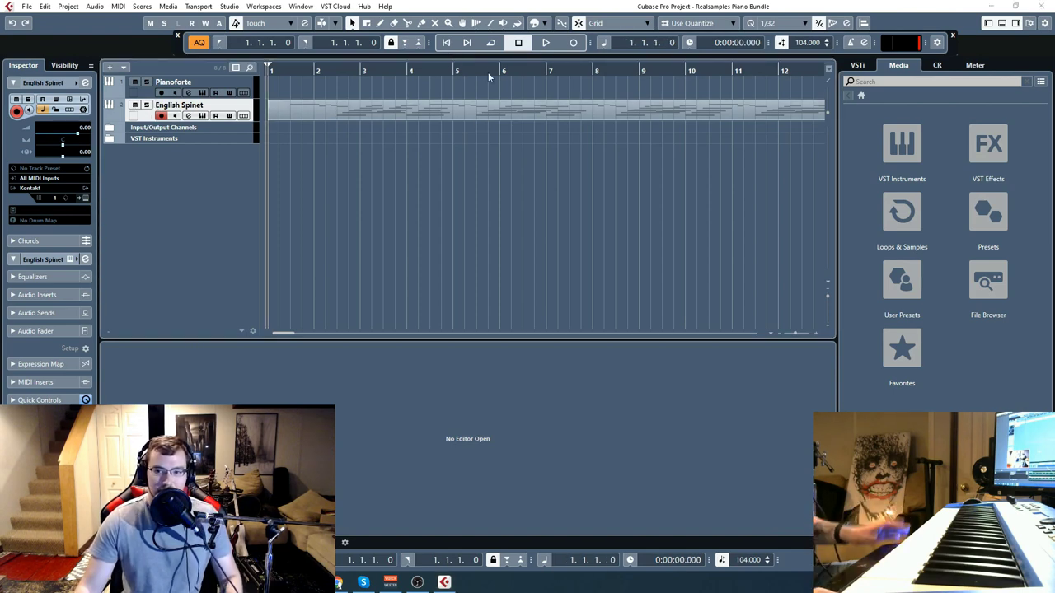
key("g")
key("g")
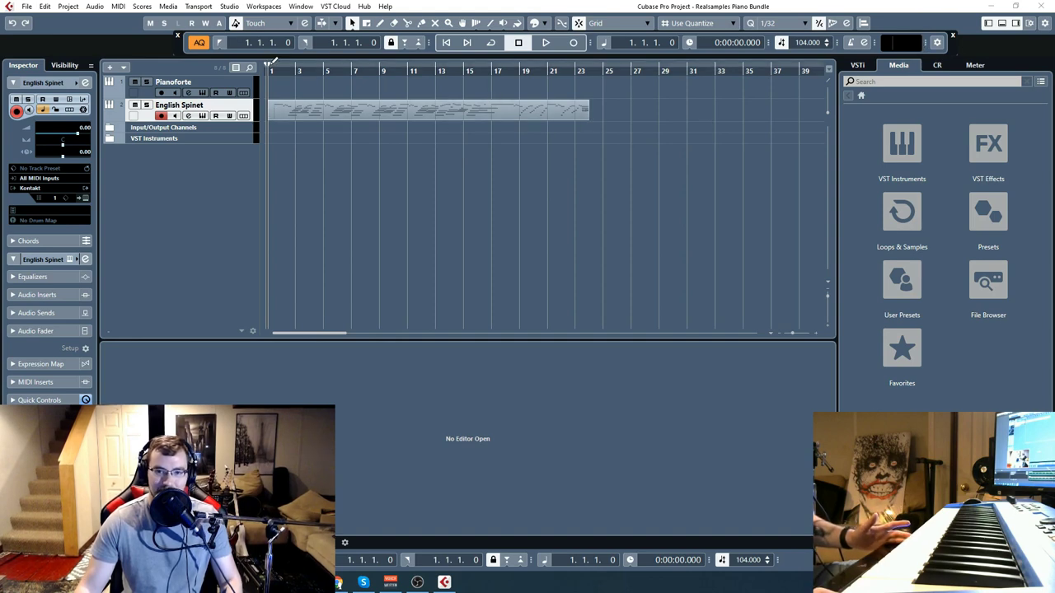
Set the cycle range from 1.2.1.0 to 24.3.2.0 over the English Spinet part, enable cycling, and play the part with the transport bar shown.
left_click_drag(267, 62, 588, 65)
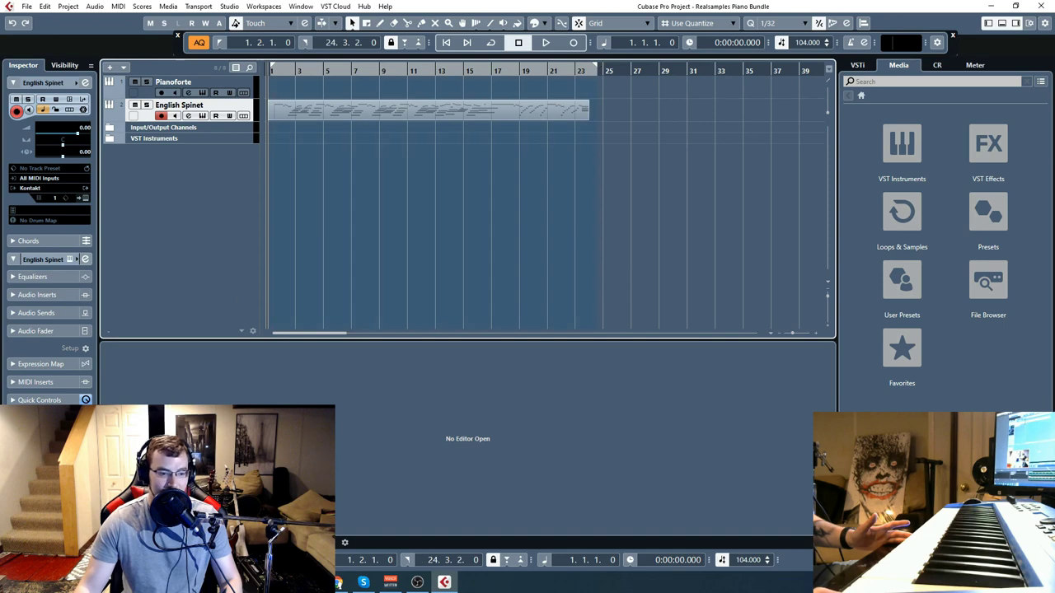
left_click(353, 70)
left_click(546, 43)
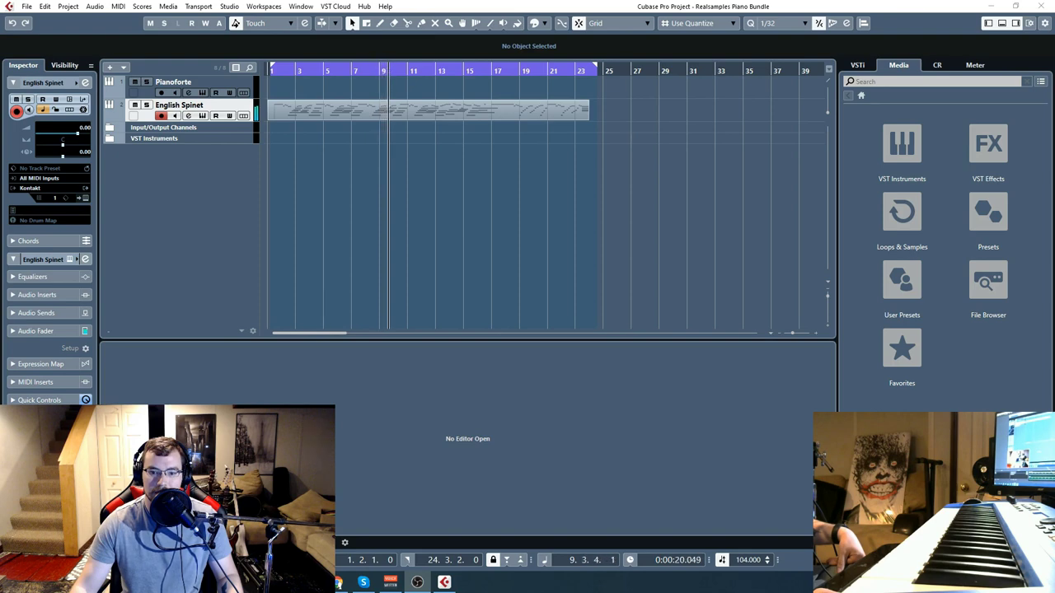
key("F2")
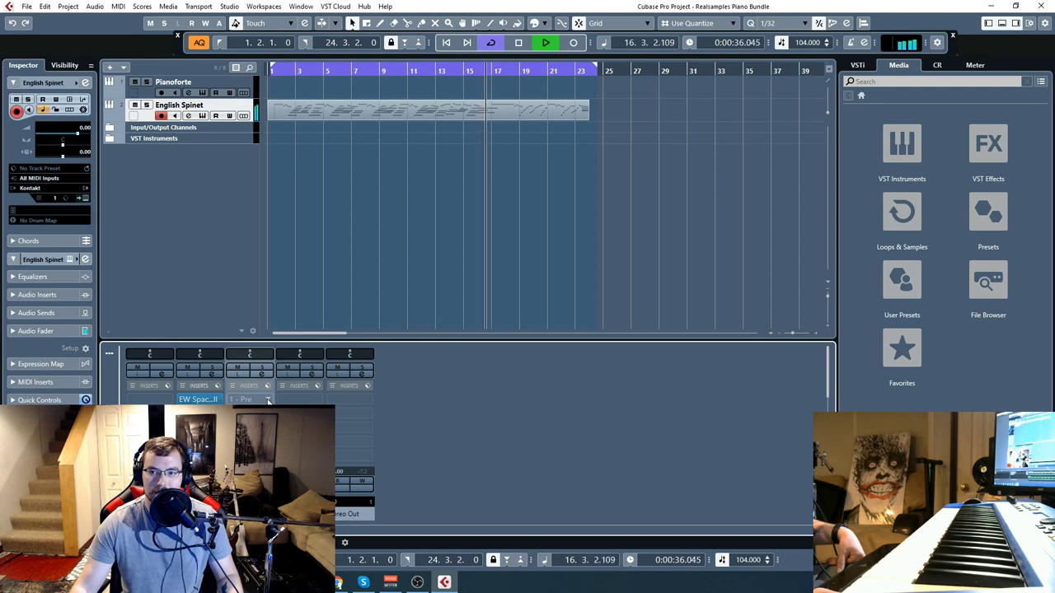
Review the English Spinet track's Note On and Key Release patches in its Kontakt window, and close the window.
left_click(268, 401)
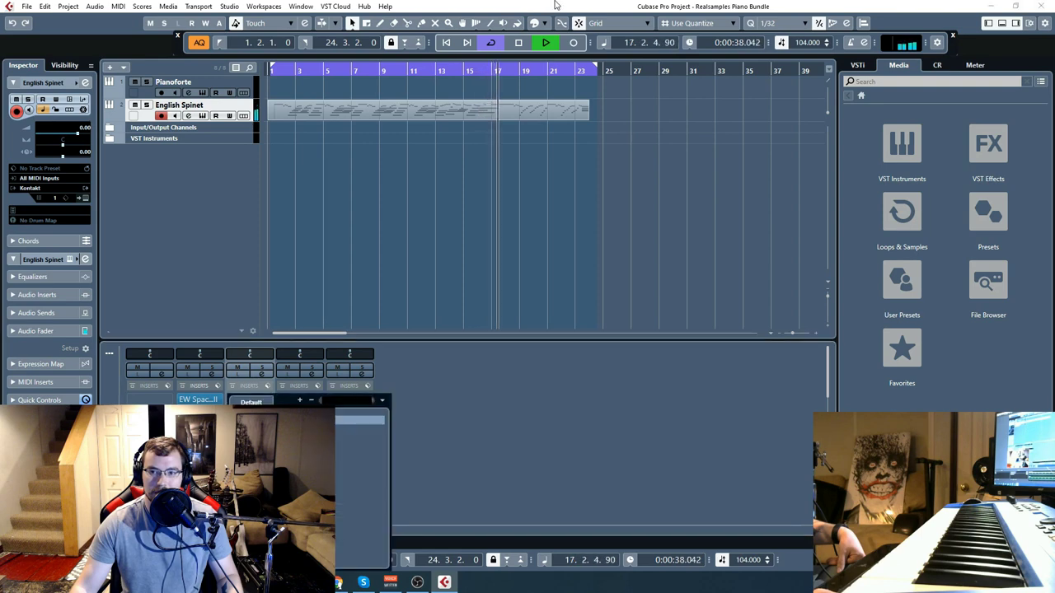
key("Escape")
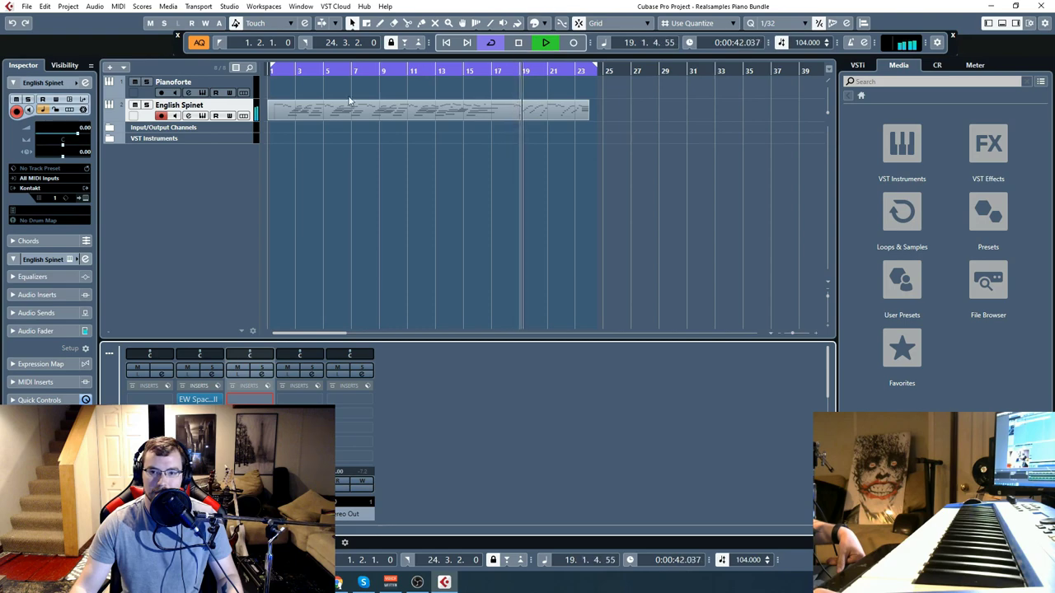
left_click(201, 120)
left_click_drag(630, 51, 628, 44)
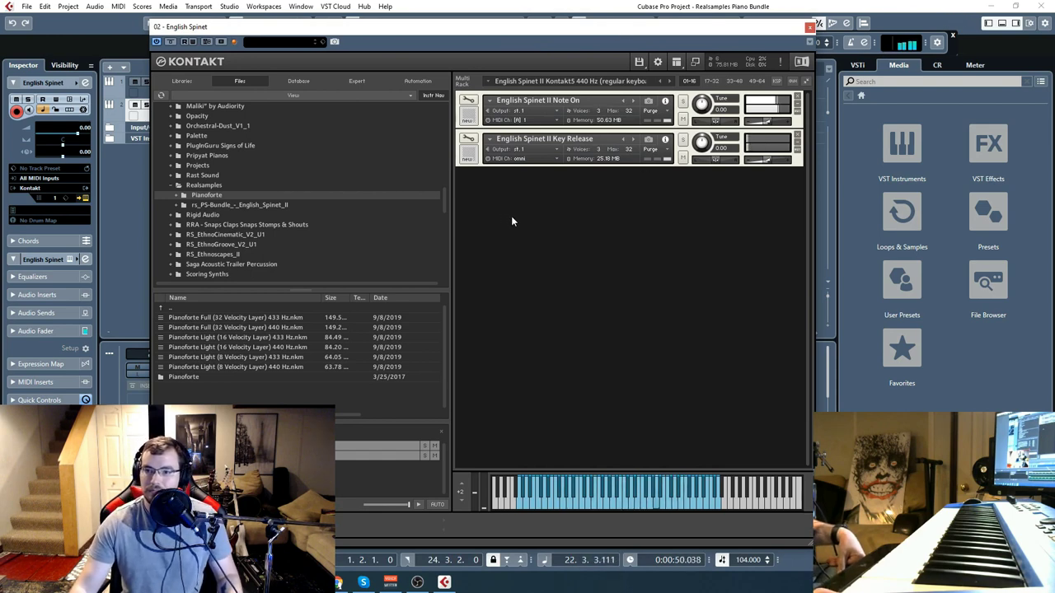
left_click(810, 27)
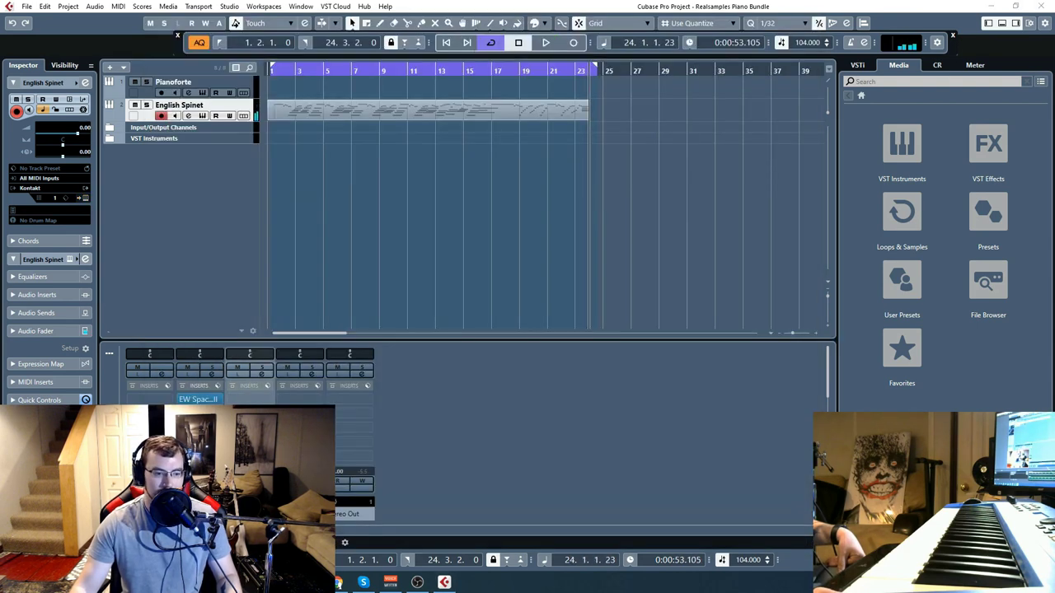
left_click(208, 115)
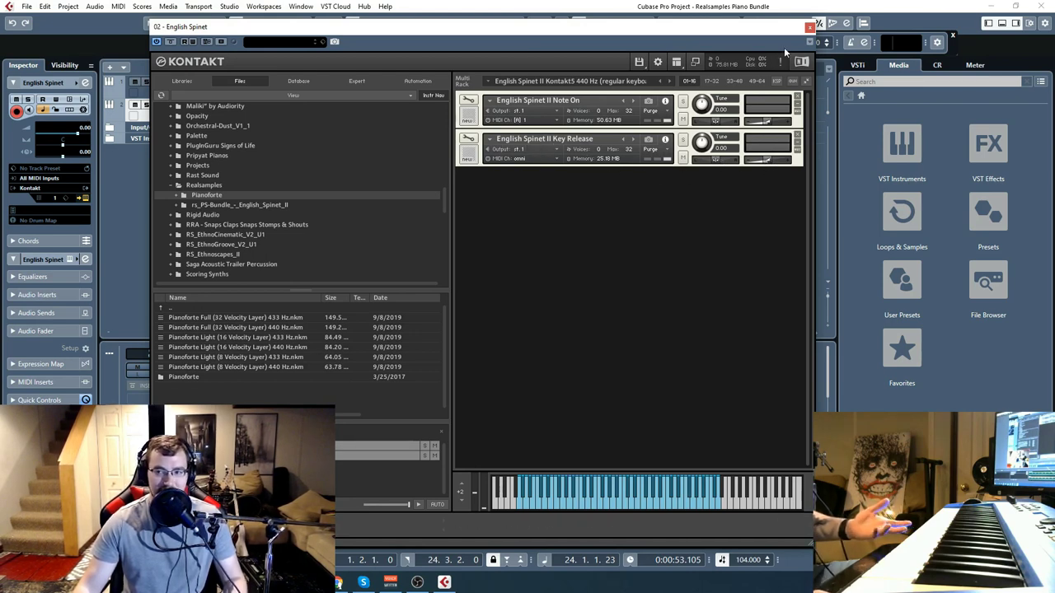
left_click(809, 27)
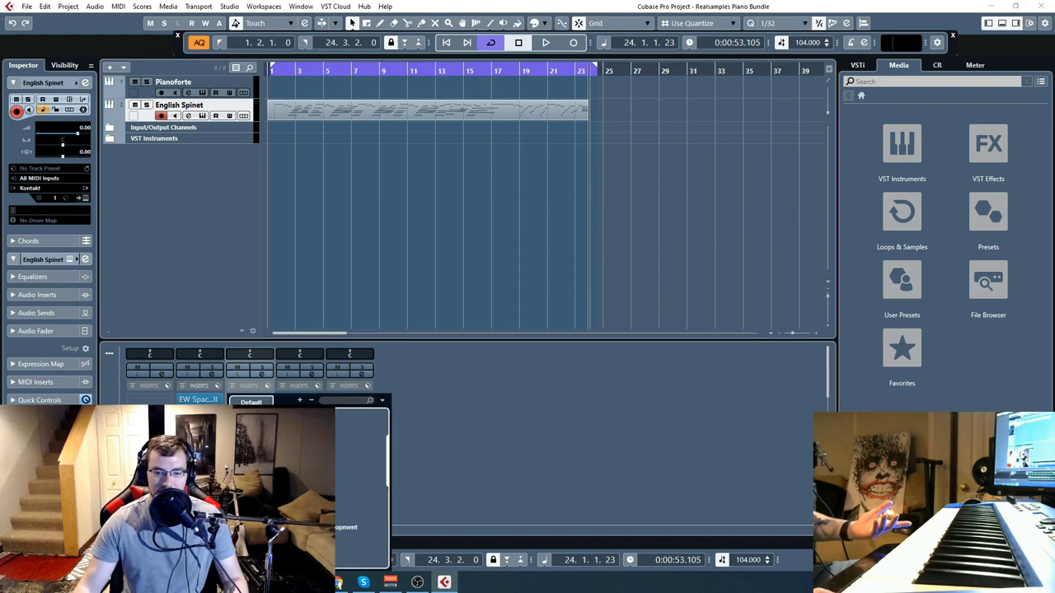
Insert EW Spaces II on the English Spinet channel and load the Concert Halls, So Cal Orchestral Hall, M-S preset "S. Cal. Hall Full Orc ST RR 3.8s".
left_click(354, 501)
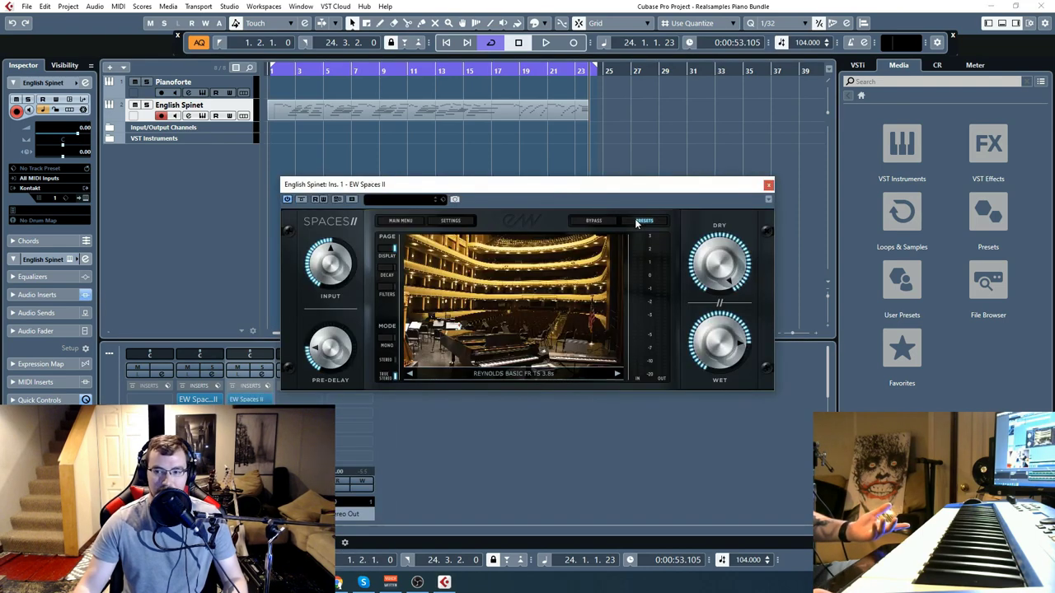
left_click(638, 221)
left_click(461, 367)
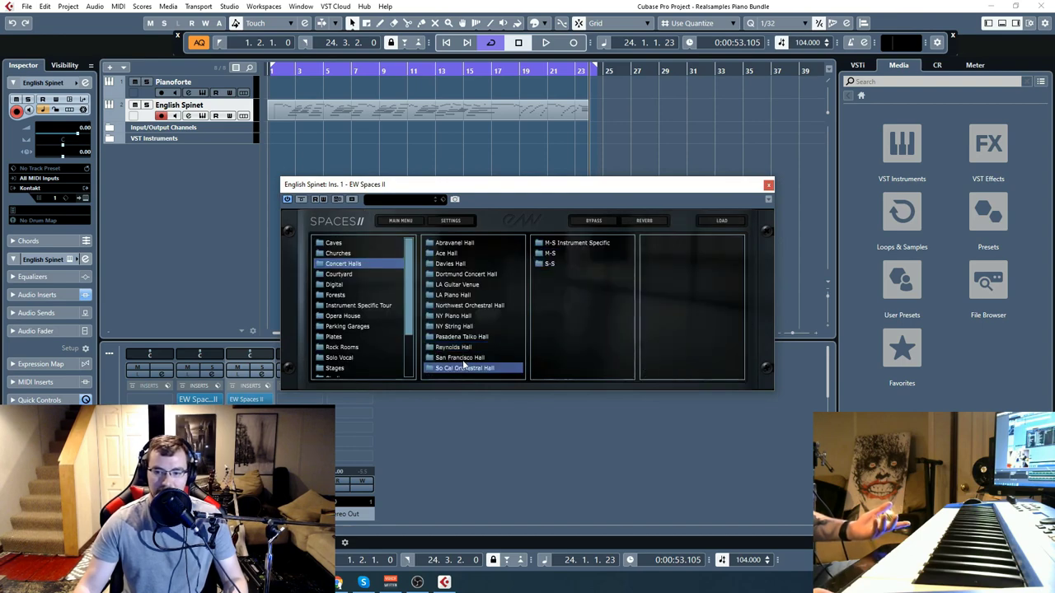
left_click(550, 253)
left_click_drag(669, 186, 577, 163)
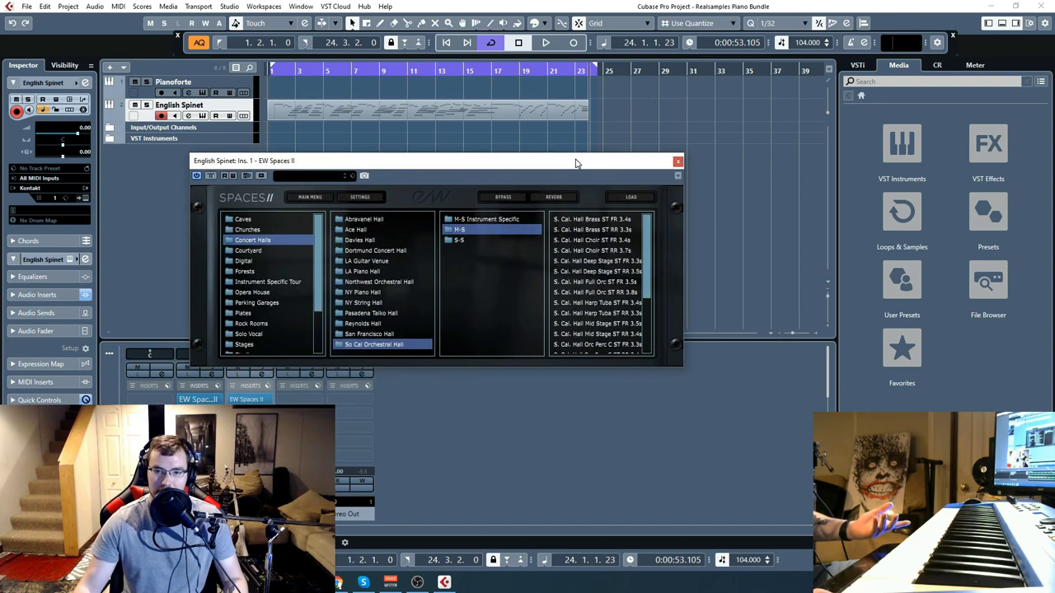
scroll(623, 317, "down", 5)
double_click(613, 306)
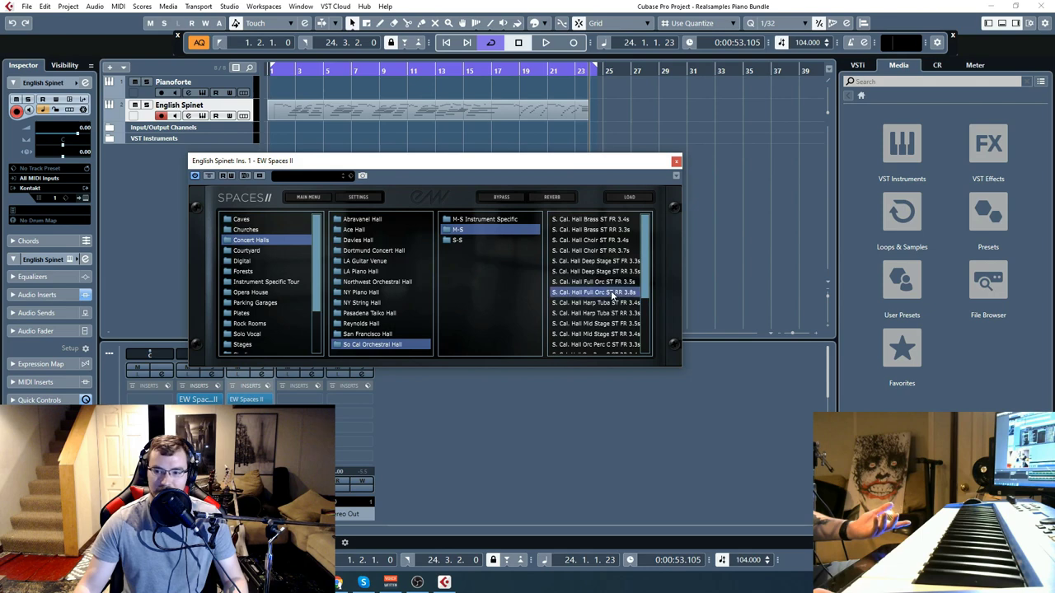
left_click(676, 161)
Play the project from the start and set the English Spinet II Key Release patch volume to about -10.2 dB in Kontakt.
key("Home")
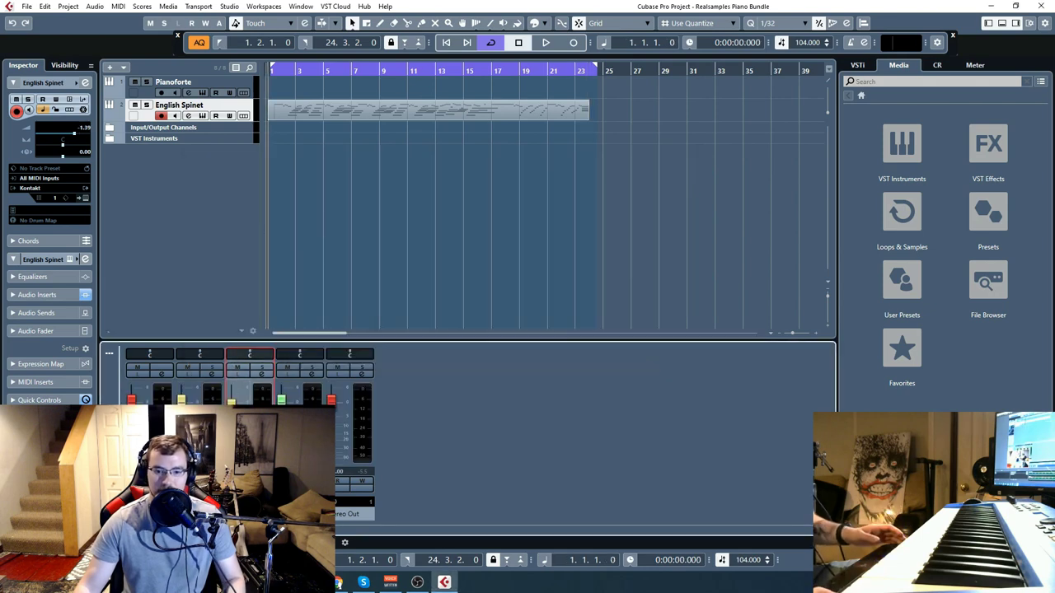
key("space")
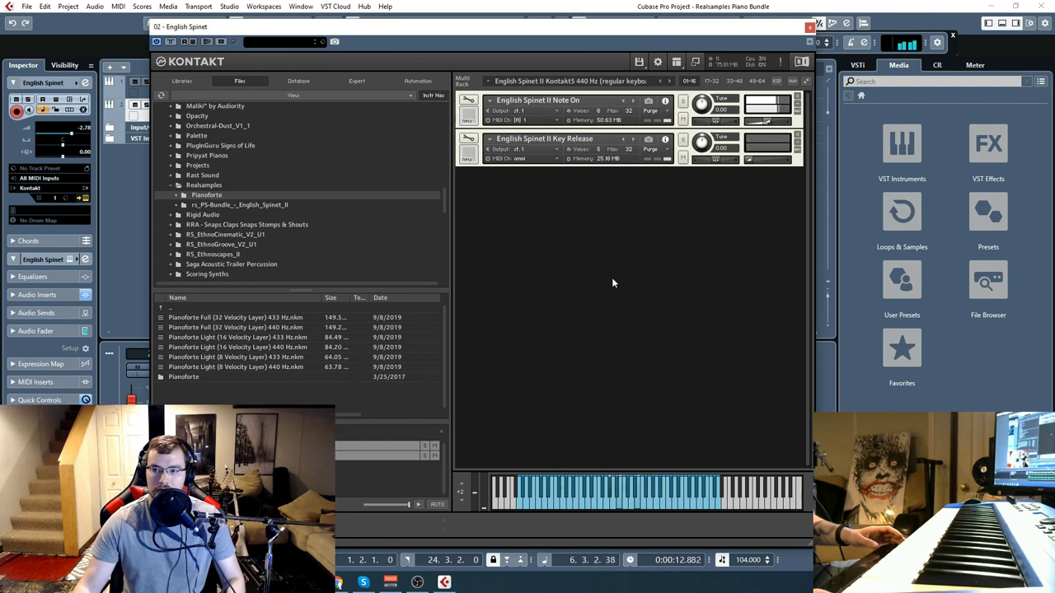
mouse_move(765, 162)
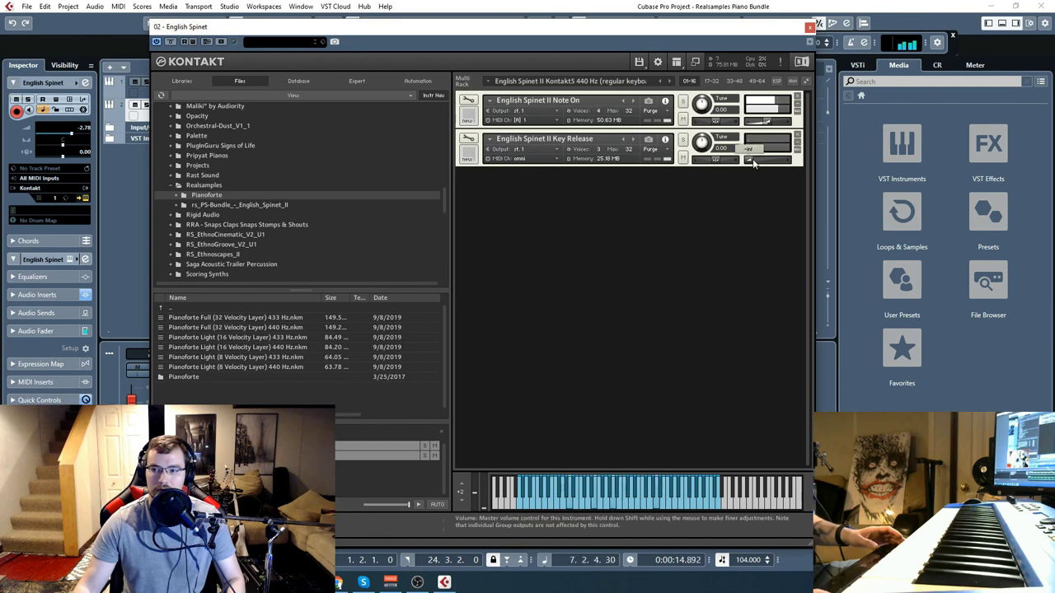
left_click_drag(764, 162, 787, 162)
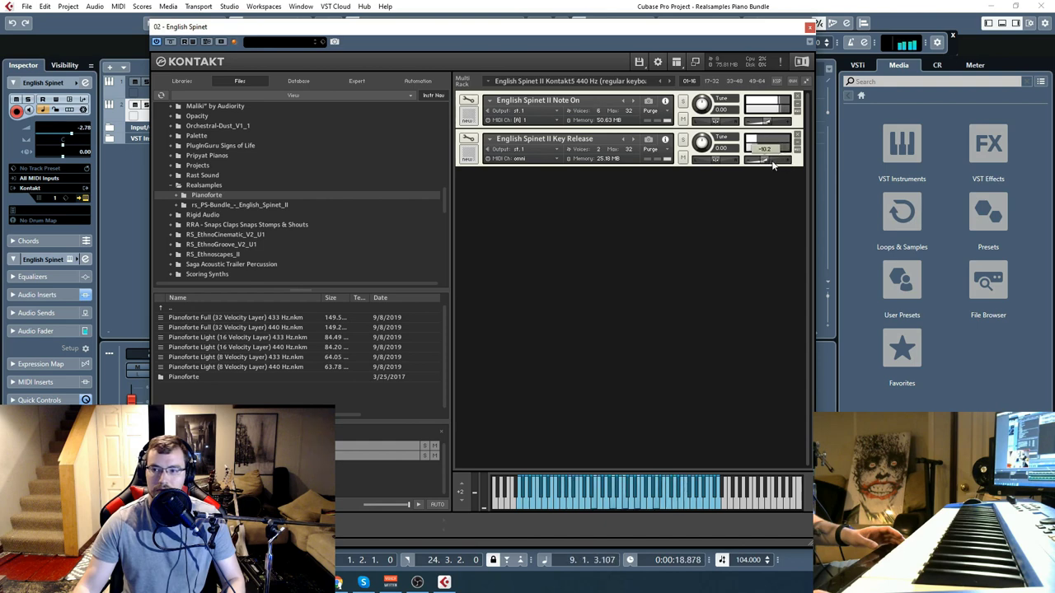
left_click(810, 29)
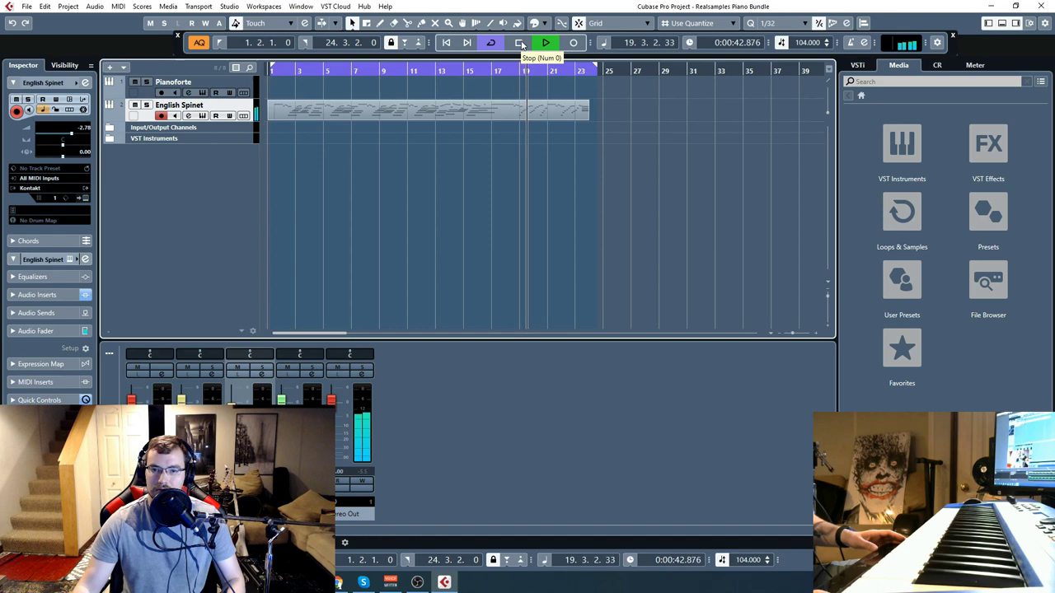
Open the English Spinet part in a separate Key Editor window, focus on bars 21 to 24, and stop playback.
double_click(462, 114)
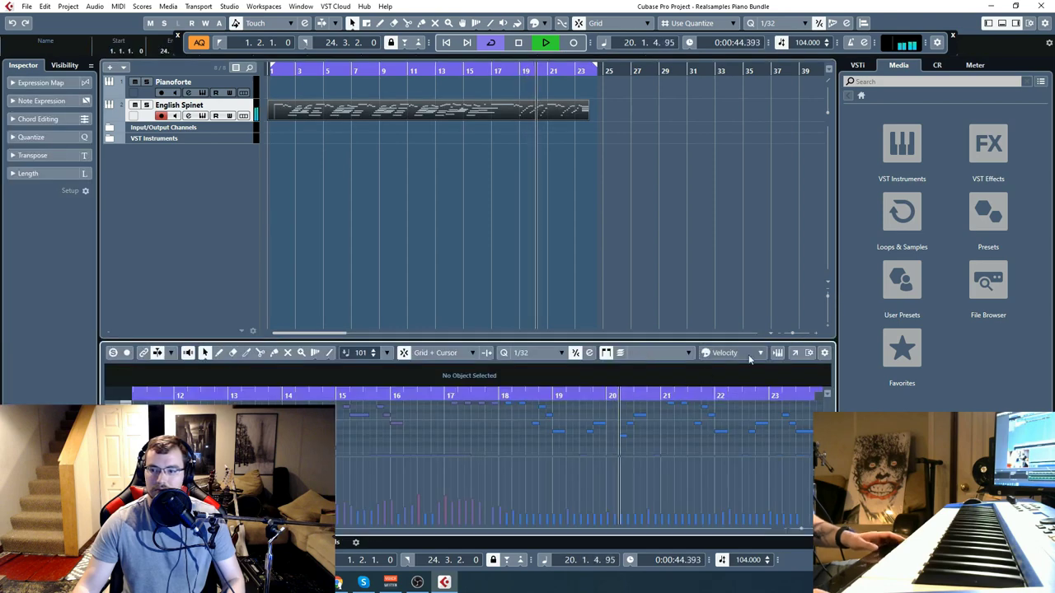
left_click(794, 353)
scroll(641, 327, "down", 2)
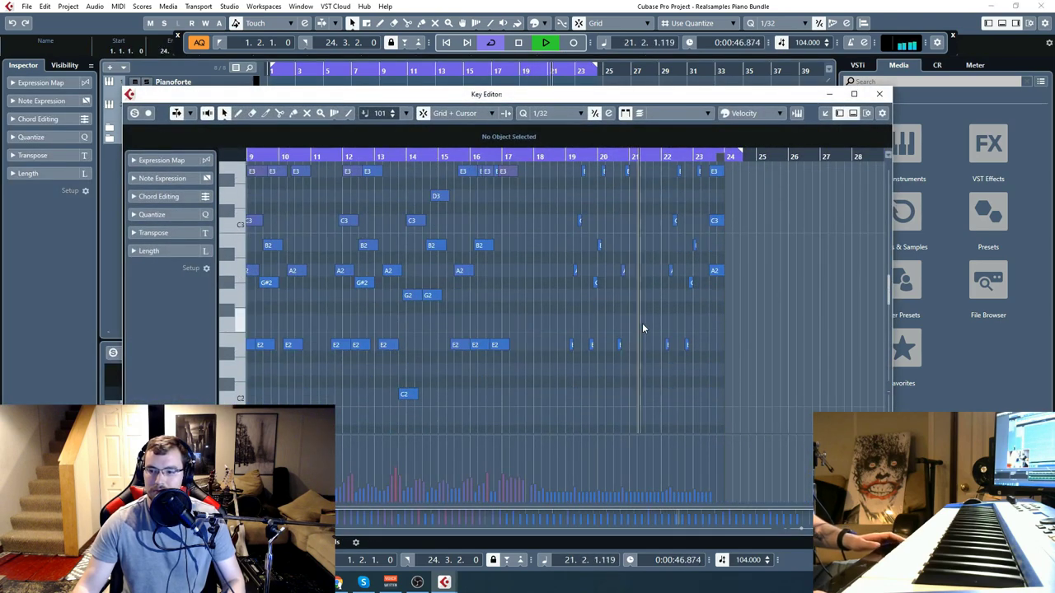
scroll(736, 344, "up", 2)
scroll(769, 429, "up", 2)
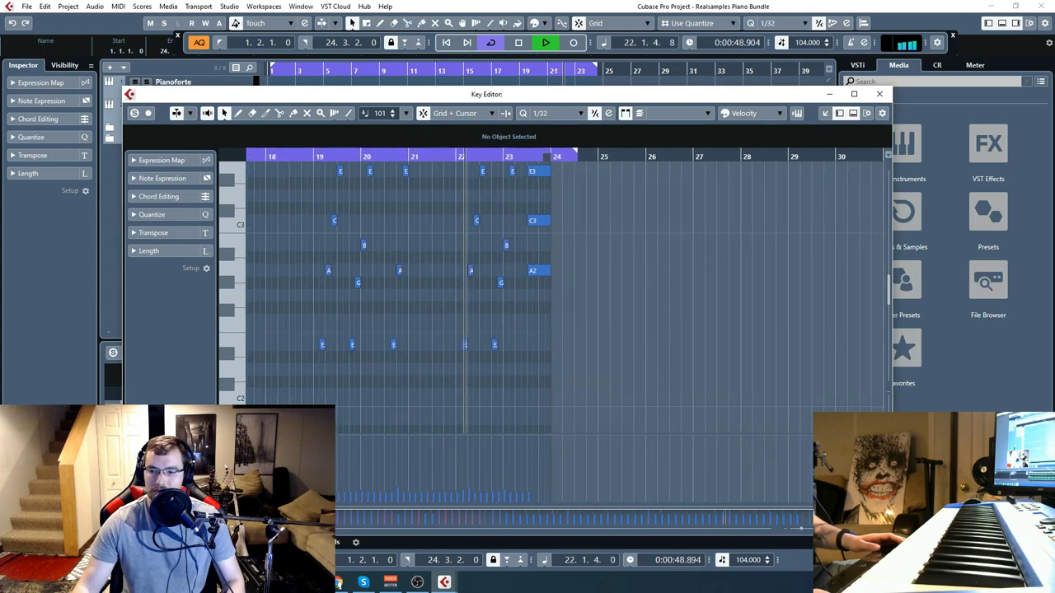
scroll(769, 430, "up", 2)
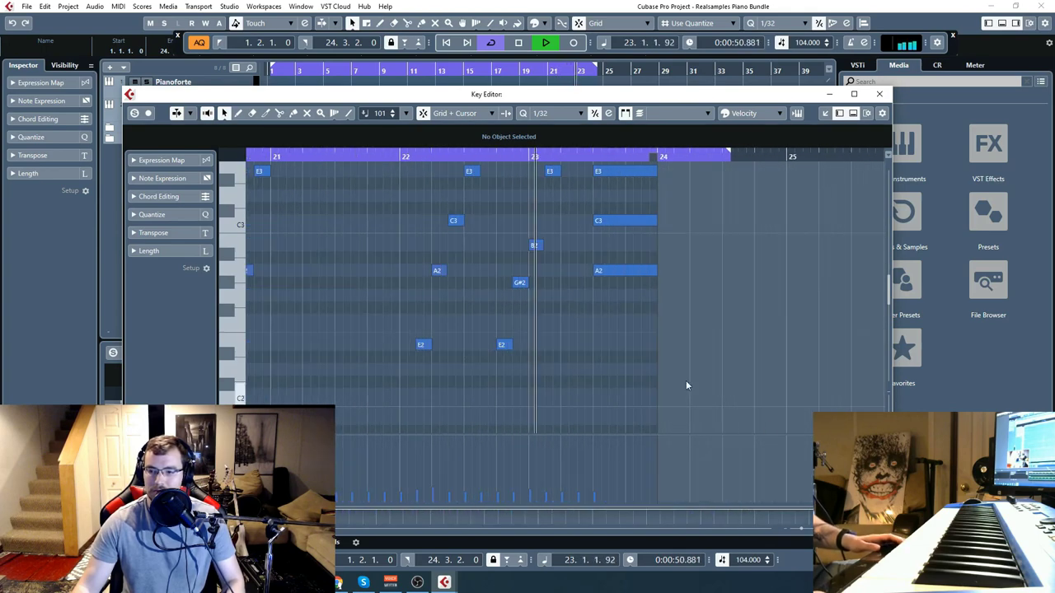
left_click(518, 43)
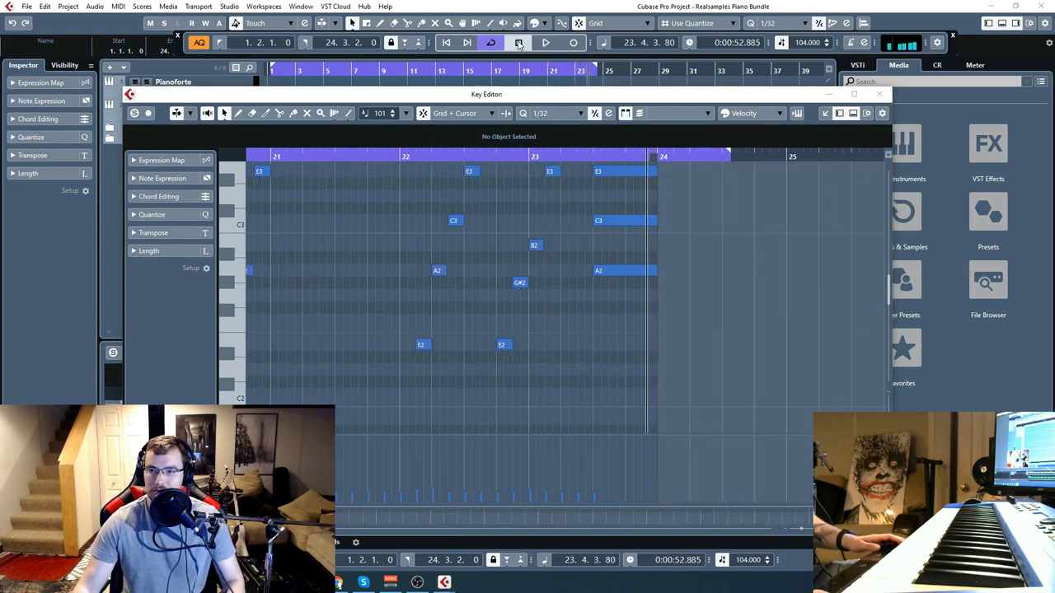
Raise the closing notes' velocities in a rising ramp from about bar 22 to the final chord, play them back, and close the Key Editor.
left_click(532, 156)
left_click_drag(401, 446, 594, 436)
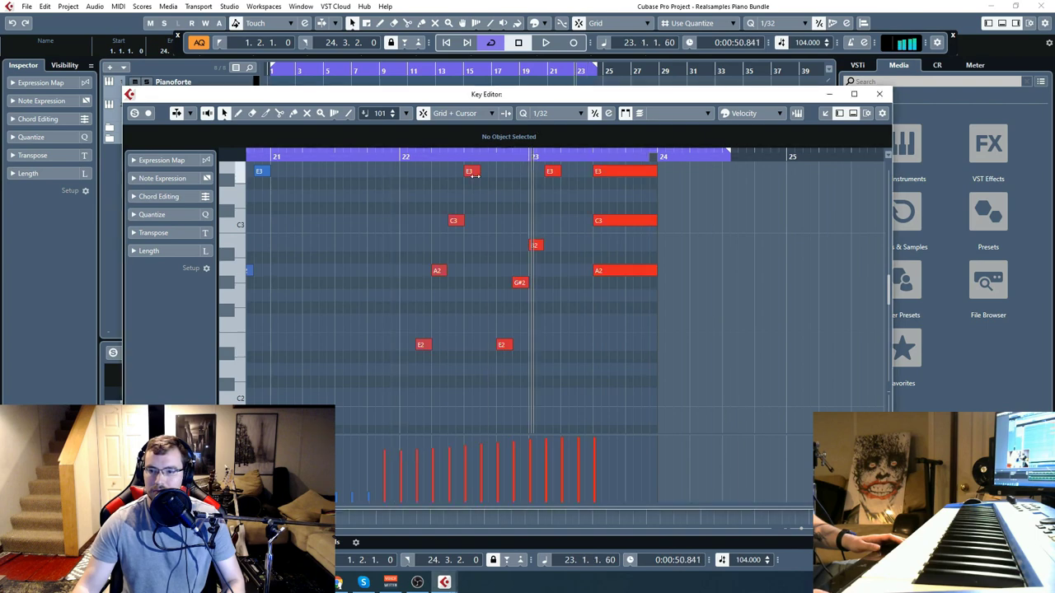
left_click(401, 156)
left_click(545, 43)
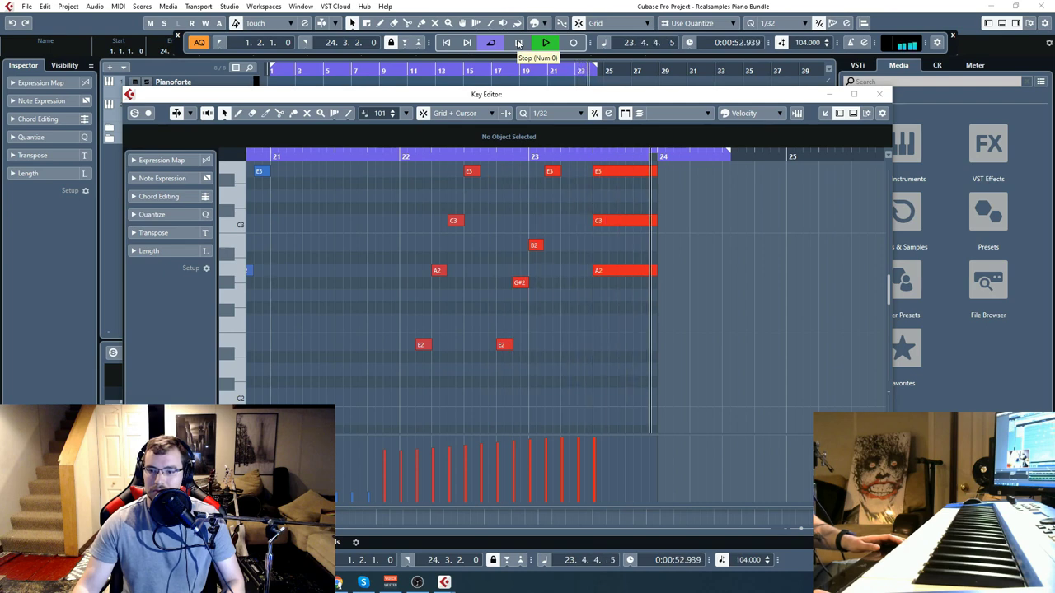
left_click(518, 43)
left_click(880, 93)
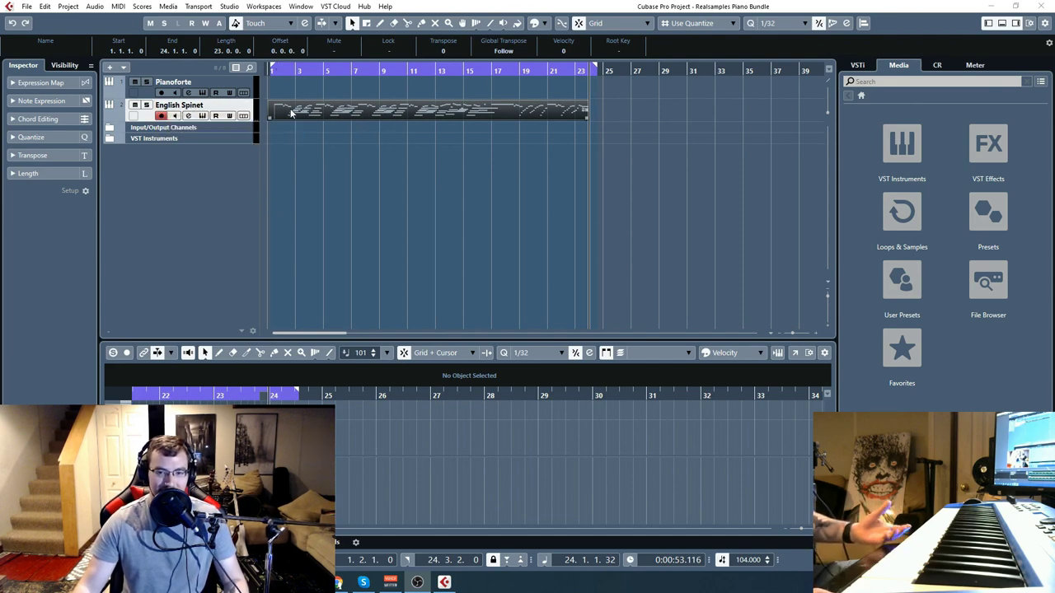
Examine the English Spinet Kontakt patches again and return to the project view.
left_click(202, 117)
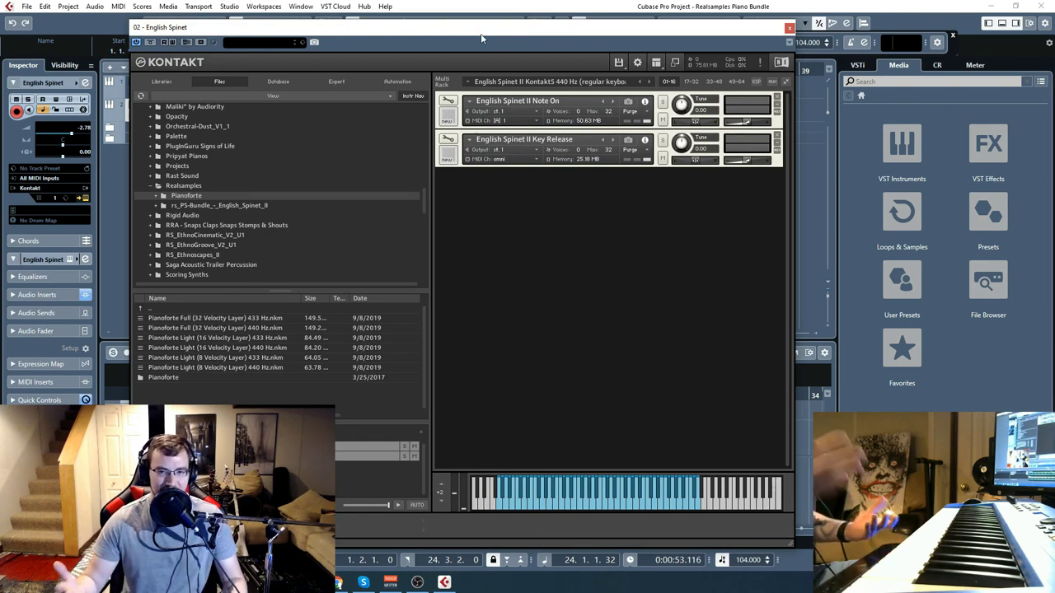
left_click(789, 31)
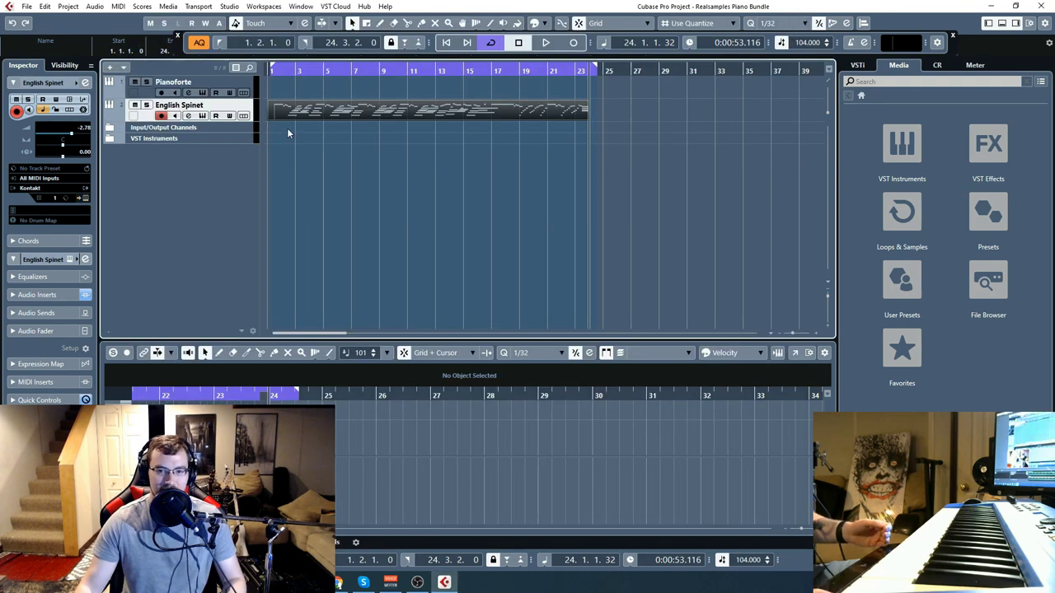
left_click(206, 118)
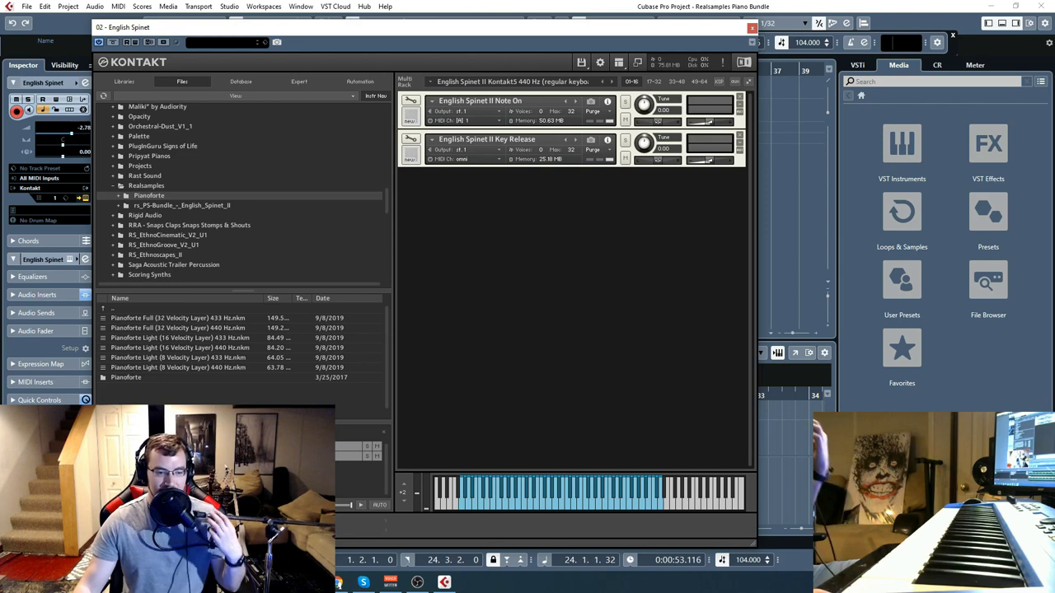
key("Escape")
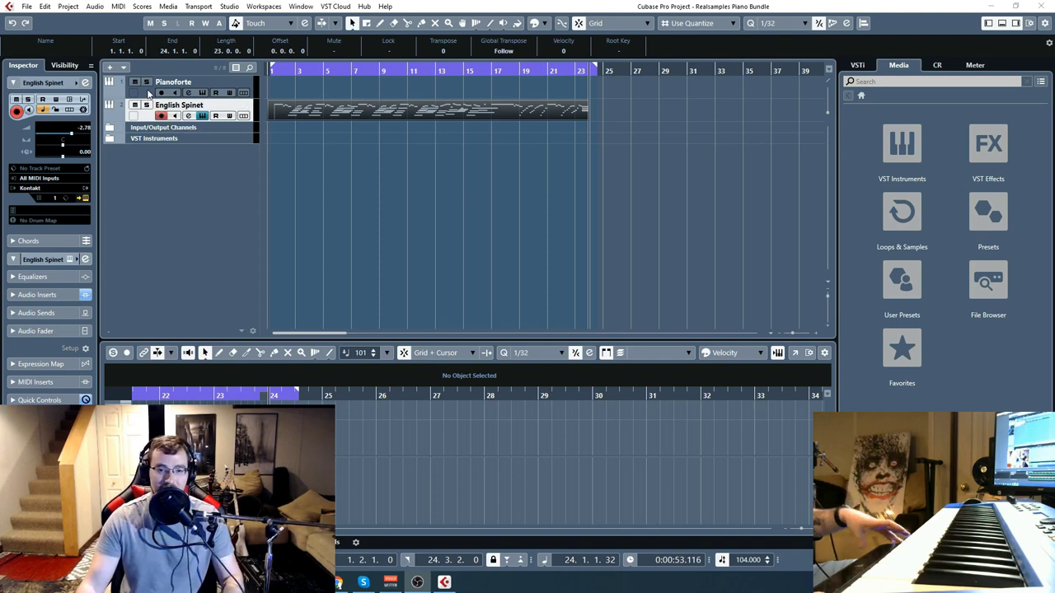
Select the Pianoforte track, reposition the English Spinet Kontakt window, and close it.
left_click(150, 96)
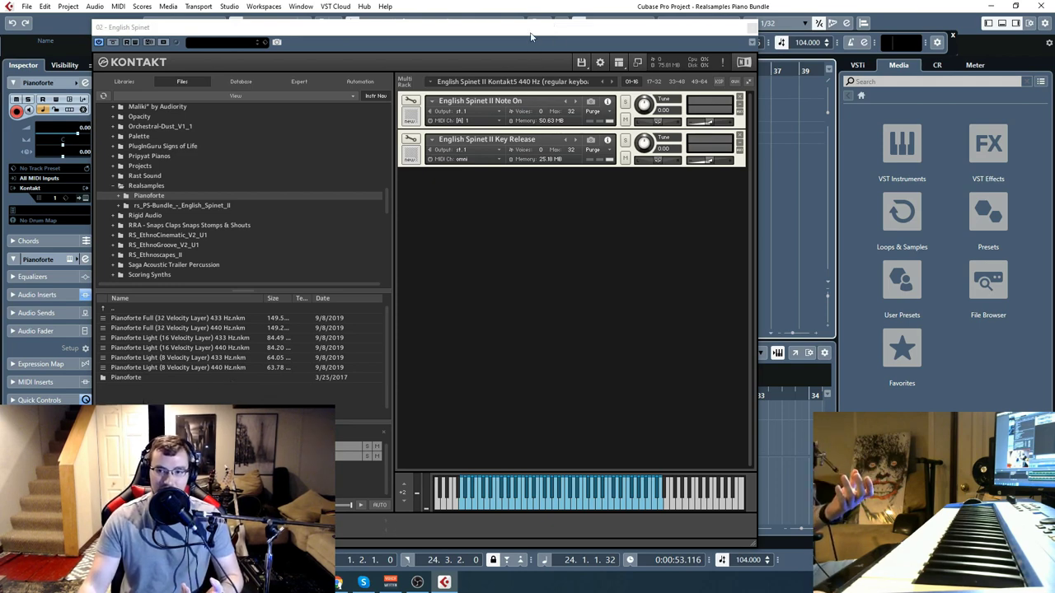
left_click_drag(451, 41, 441, 30)
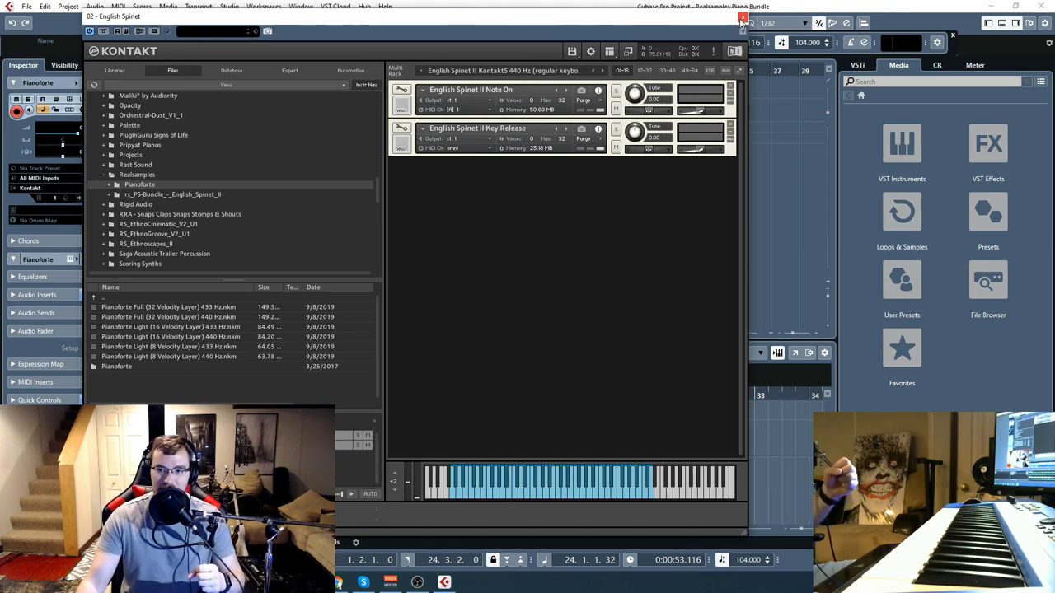
left_click(742, 17)
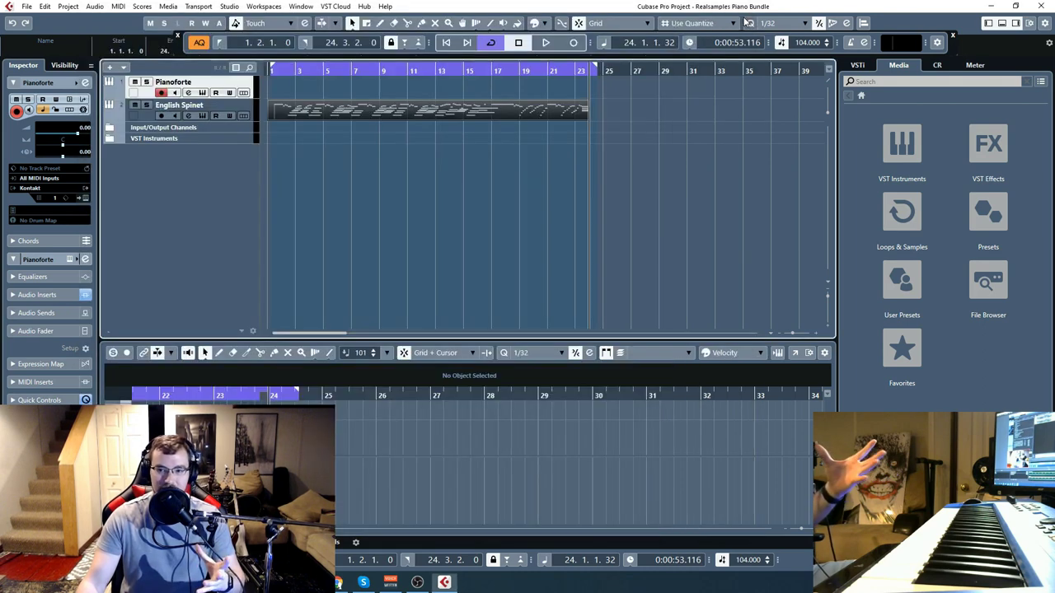